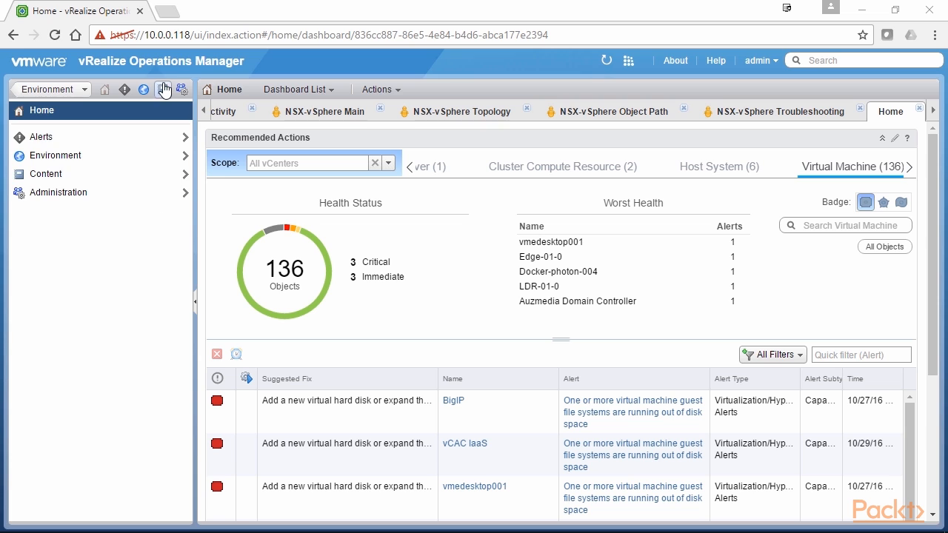
Open the environment overview and look through the Custom Groups tree before returning to the overview.
click(143, 90)
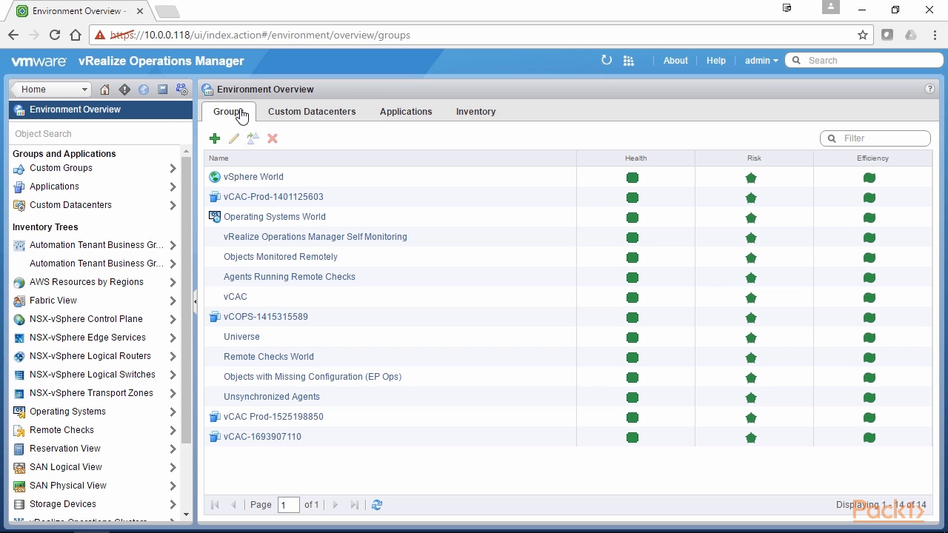
click(79, 170)
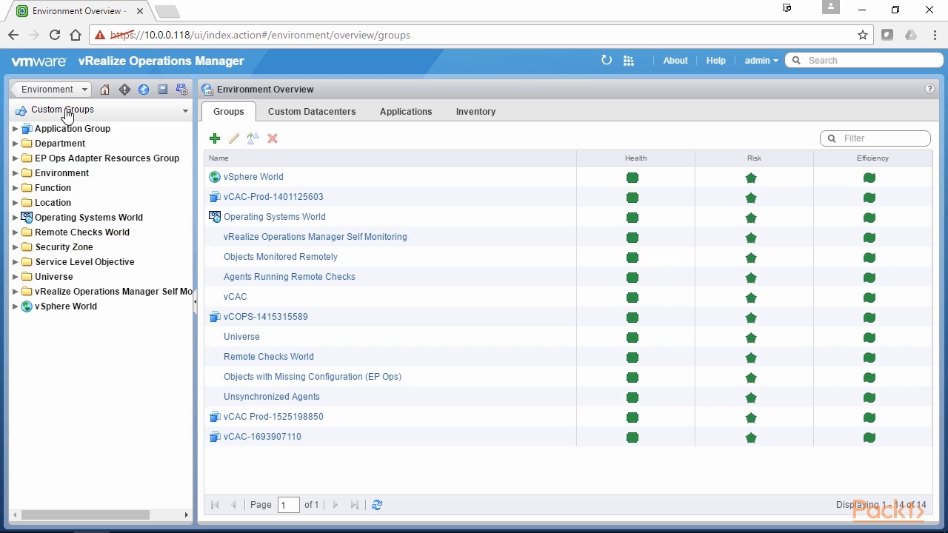
click(71, 88)
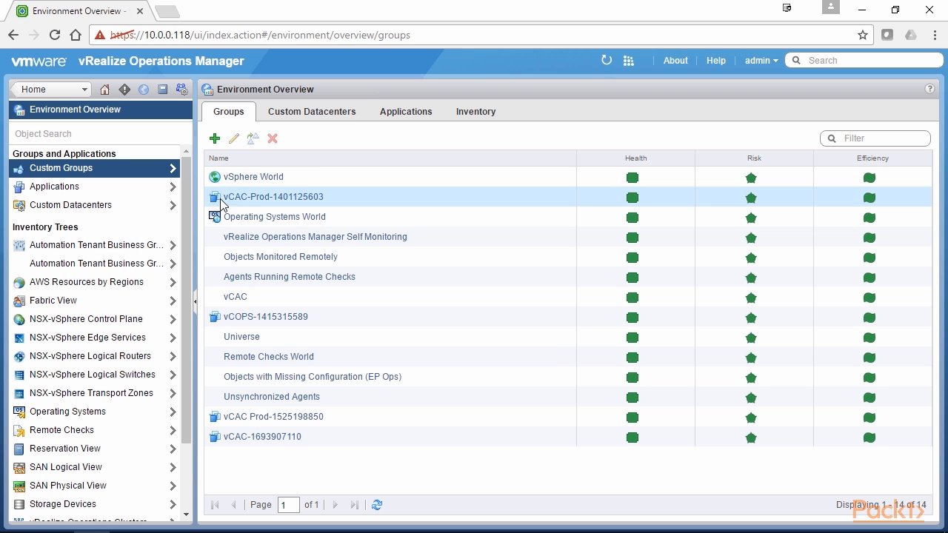
click(214, 138)
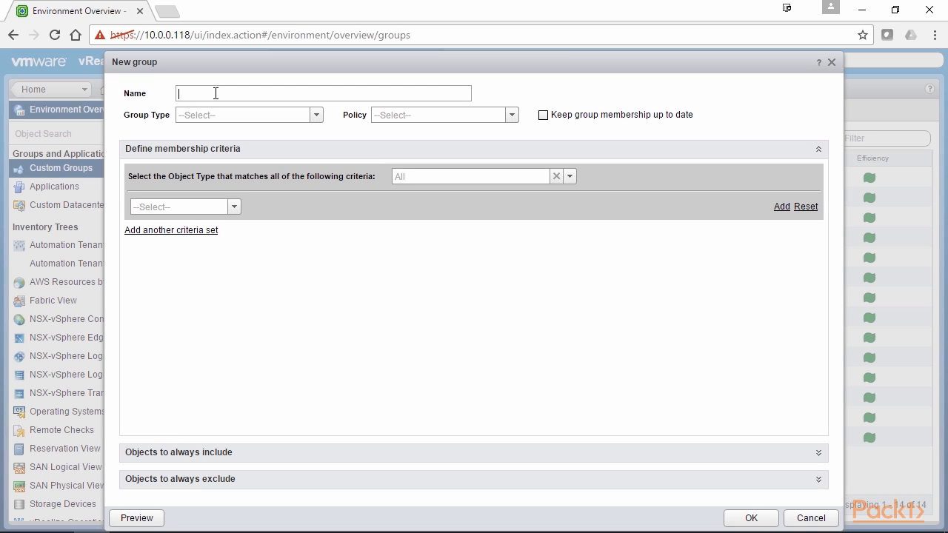
text(Docker Machines)
click(318, 115)
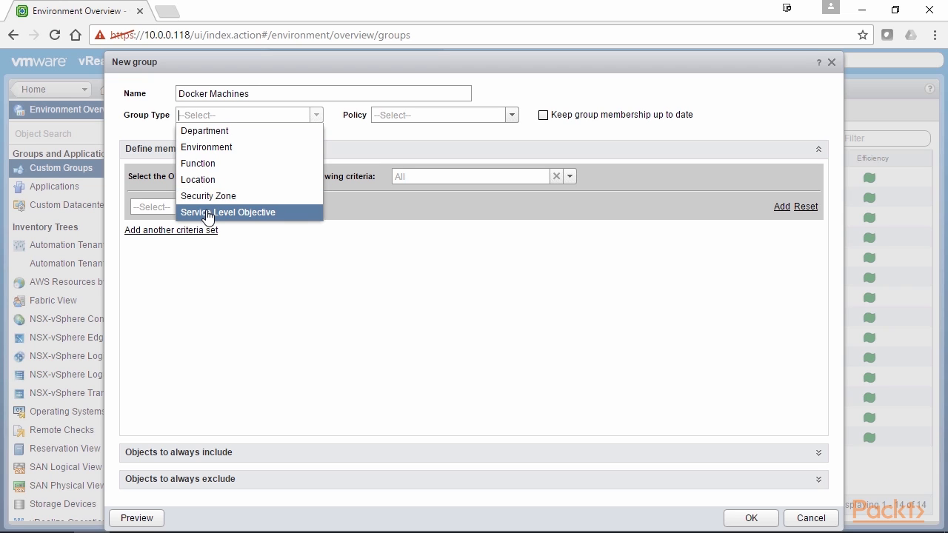
click(815, 518)
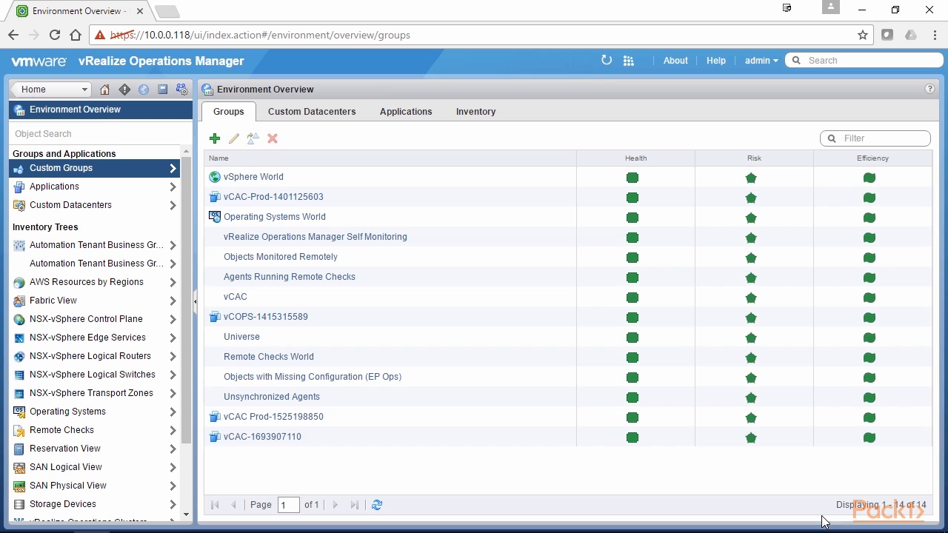
Open the content area's group types list to examine which types are defined.
click(162, 90)
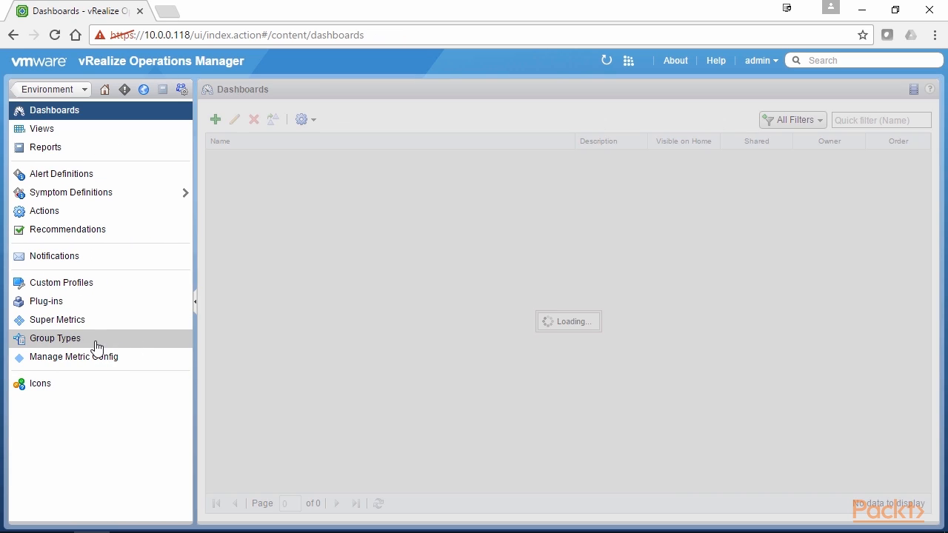
click(80, 346)
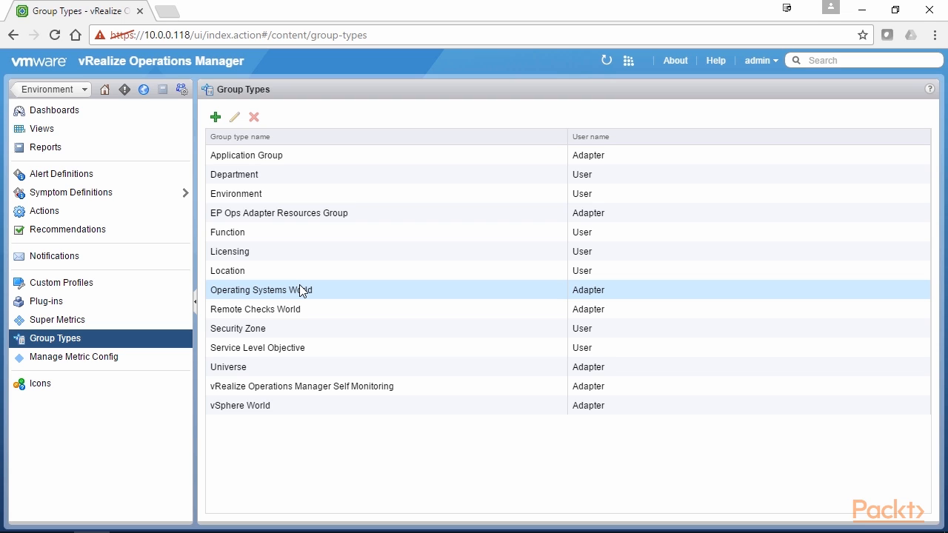
Start a new group in the environment overview, named Docker Machines, with Environment as its group type.
click(143, 90)
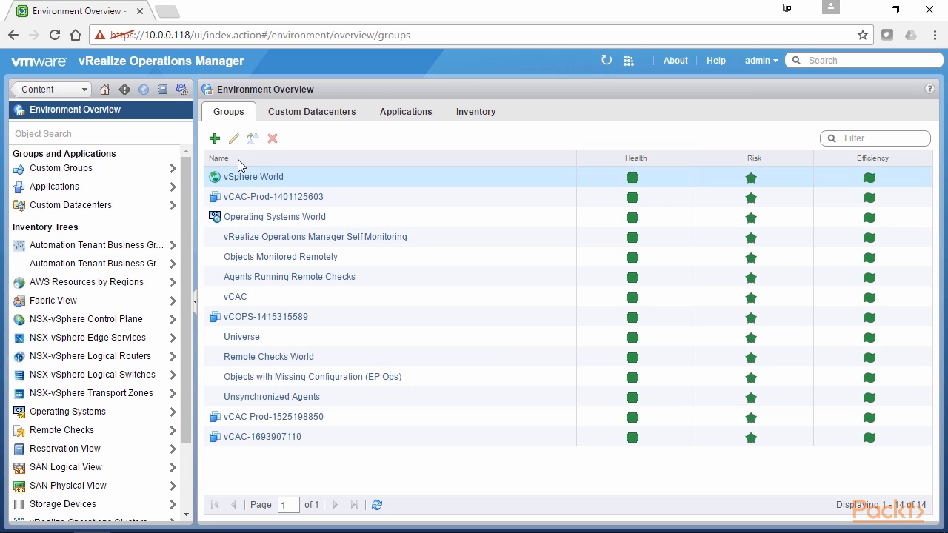
click(214, 140)
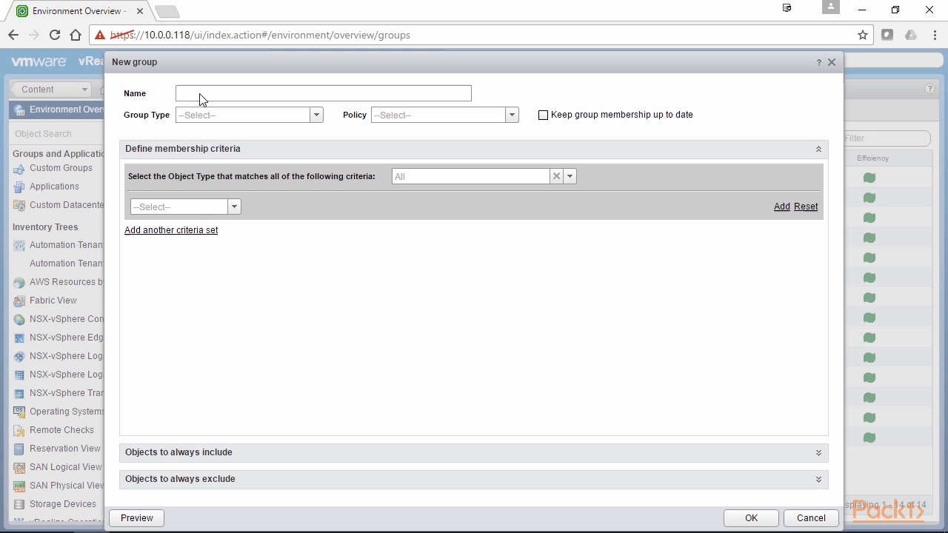
text(Docker Machines)
click(316, 115)
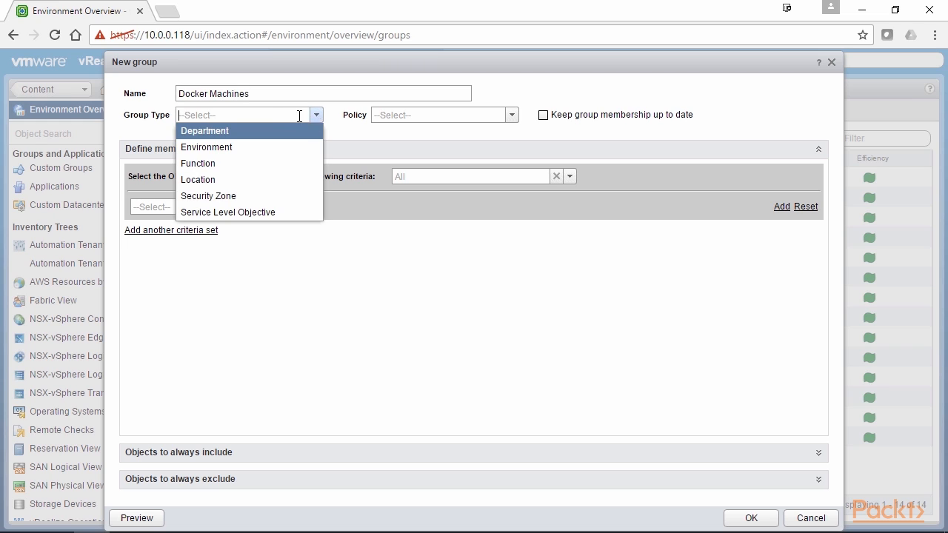
click(228, 147)
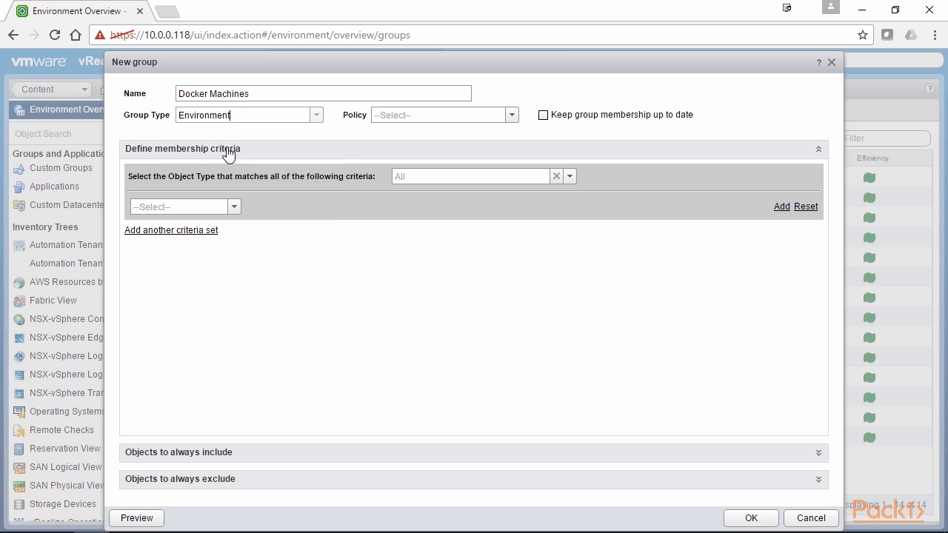
Assign vSphere Solution's Default Policy (Oct 16, 2016 10:18:22 PM) to the group and keep its membership up to date.
click(512, 115)
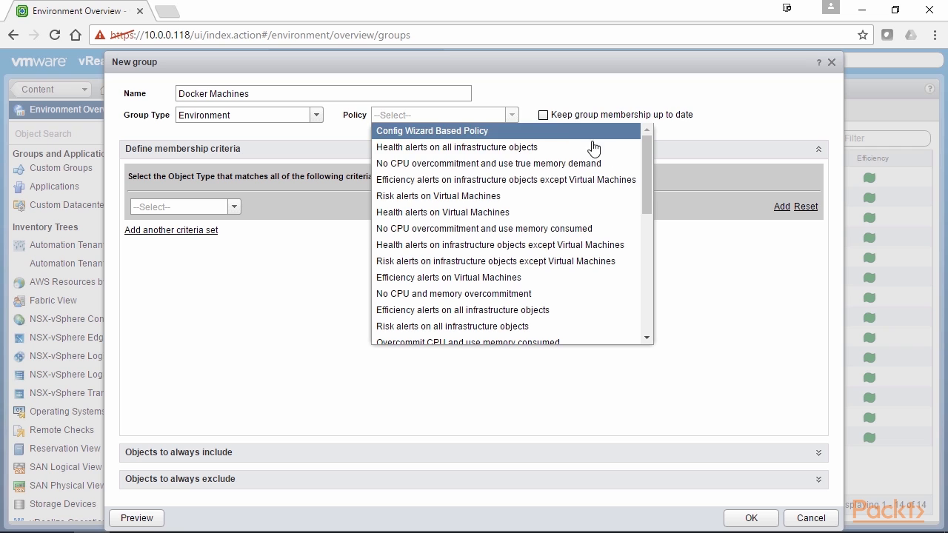
drag(645, 179, 642, 311)
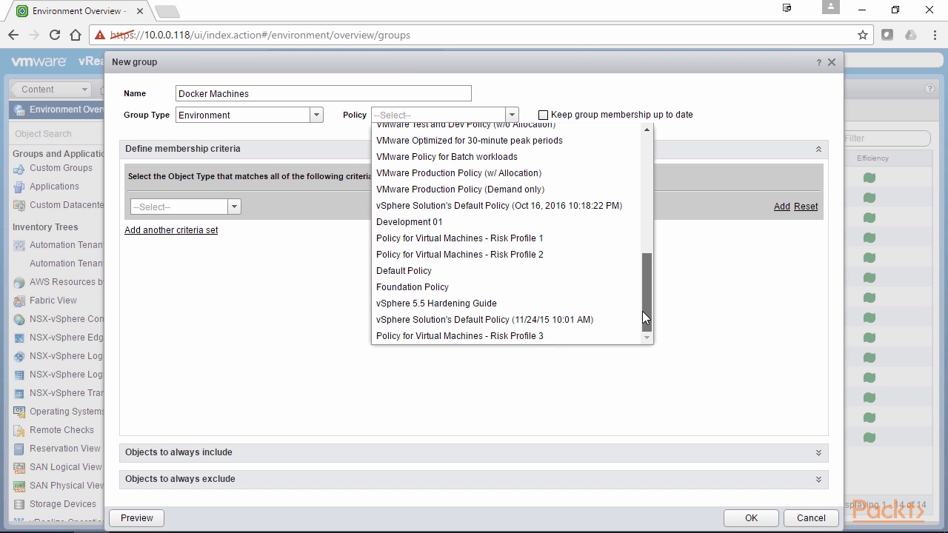
click(536, 206)
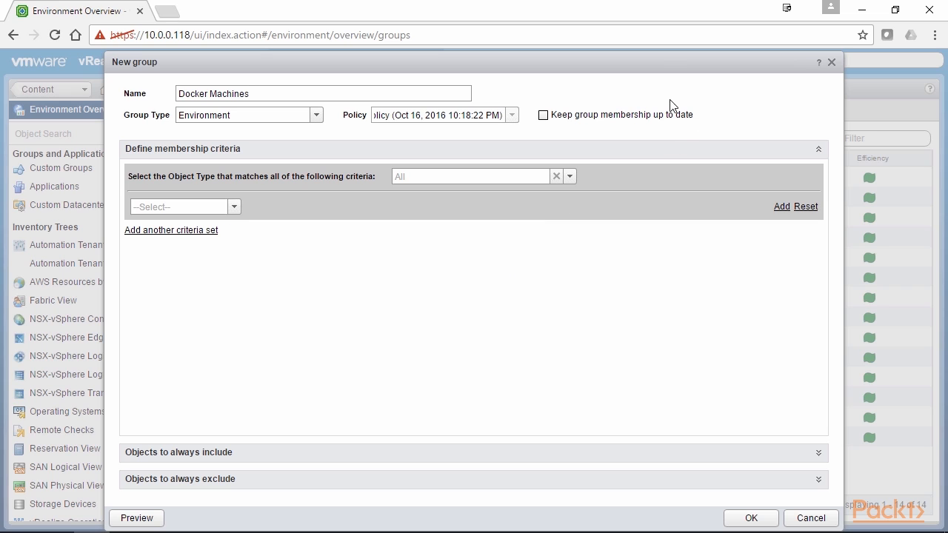
click(544, 116)
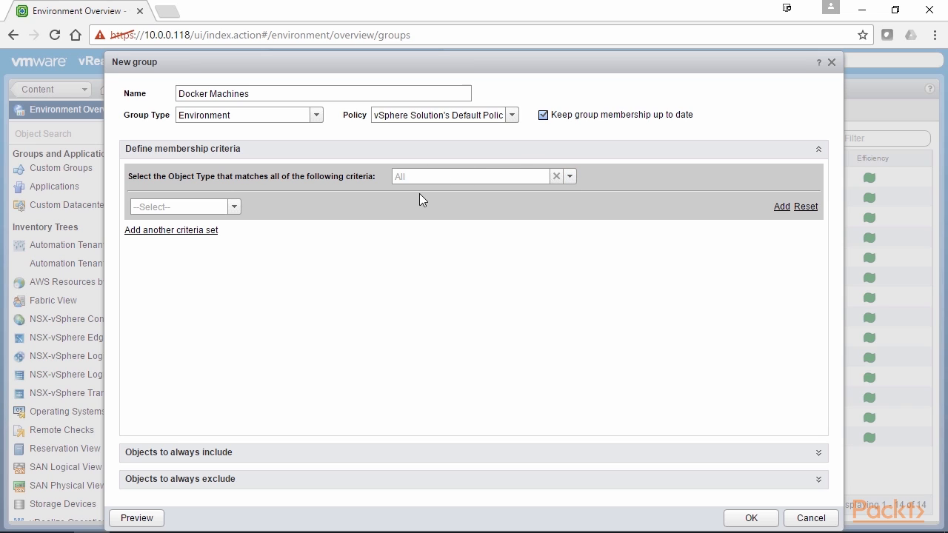
Set the membership criteria's object type to Virtual Machine under vCenter Adapter, filtering the types by "virtual".
click(457, 175)
text(v)
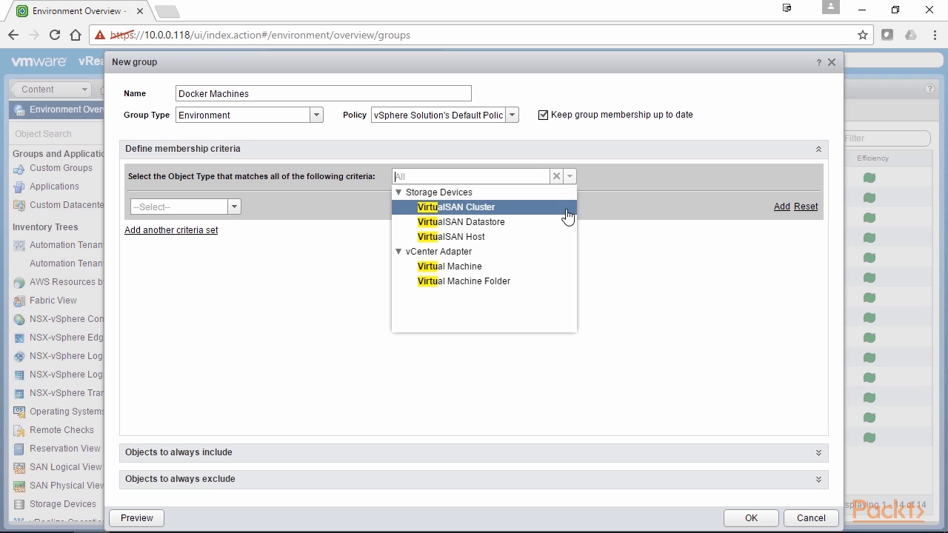
click(569, 177)
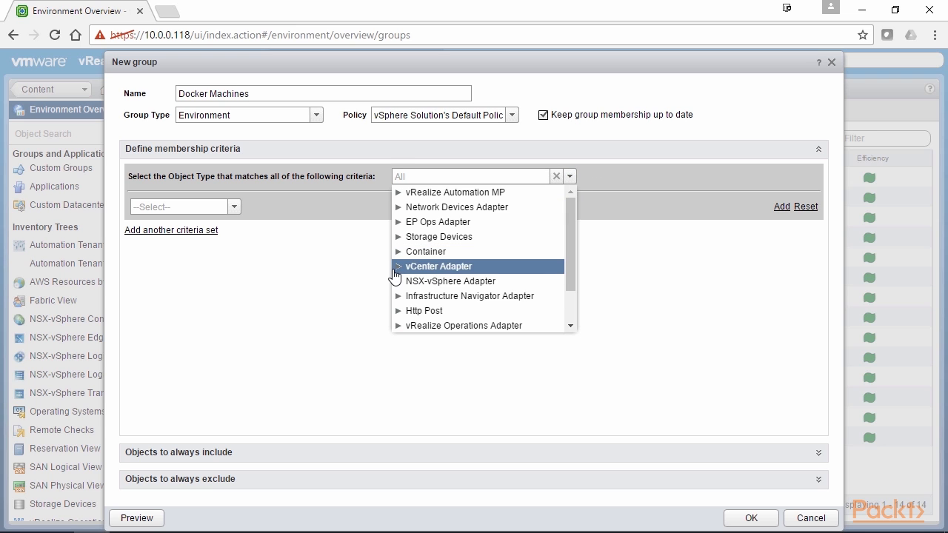
click(398, 268)
scroll(435, 304, down, 5)
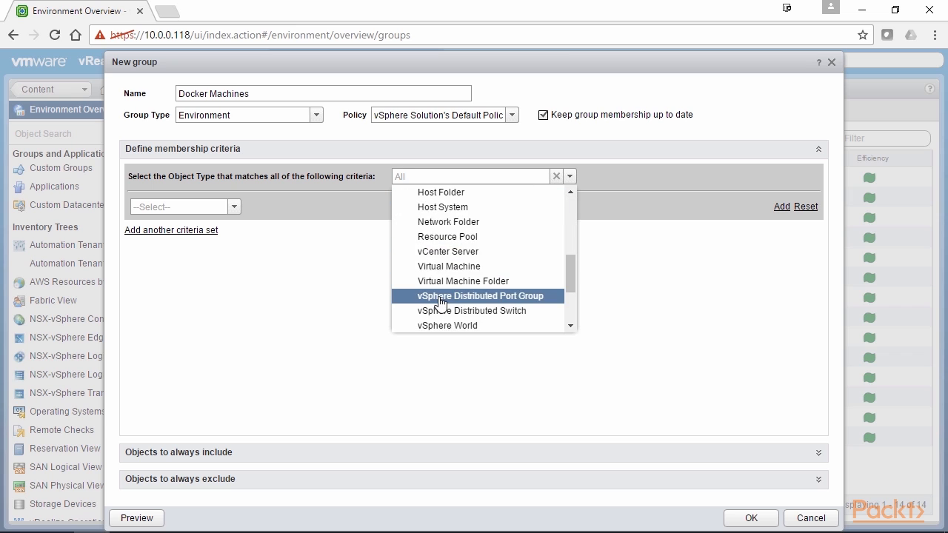
scroll(463, 265, up, 2)
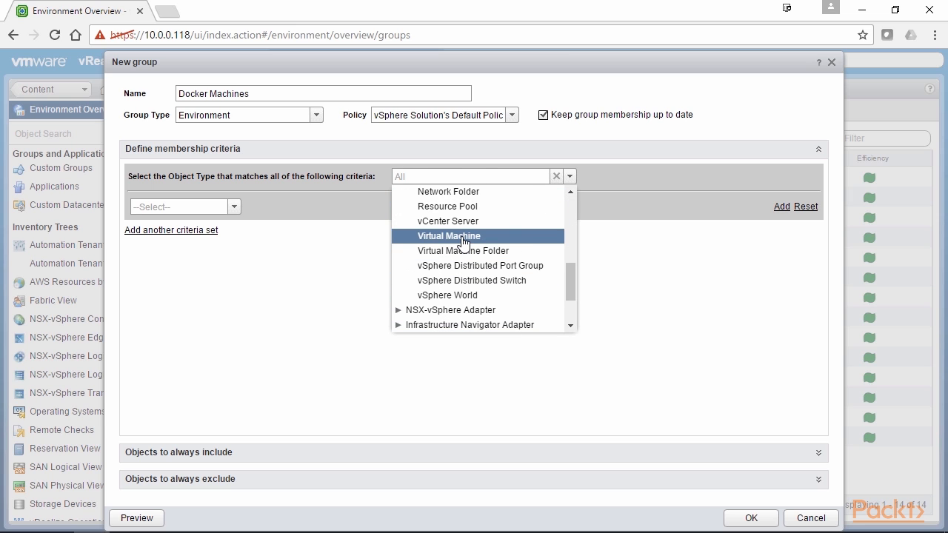
click(432, 171)
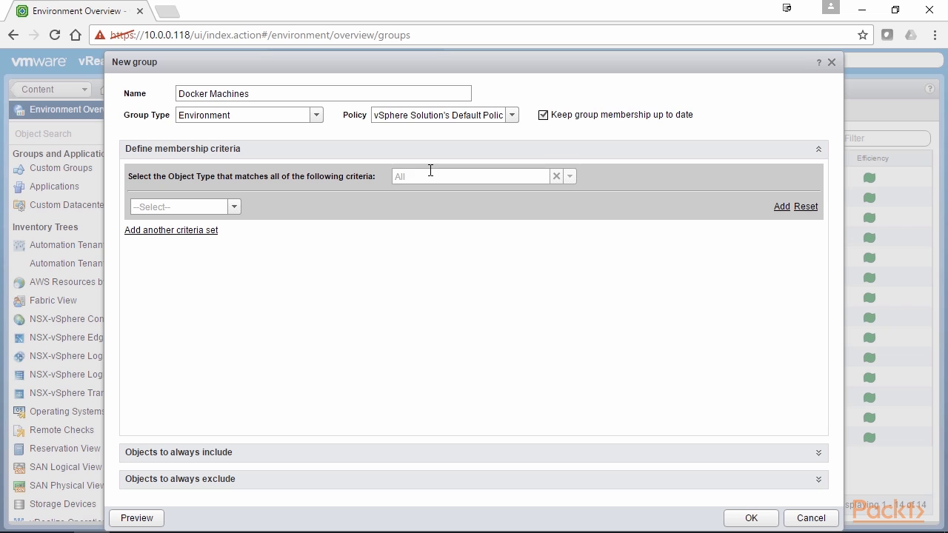
text(virtual)
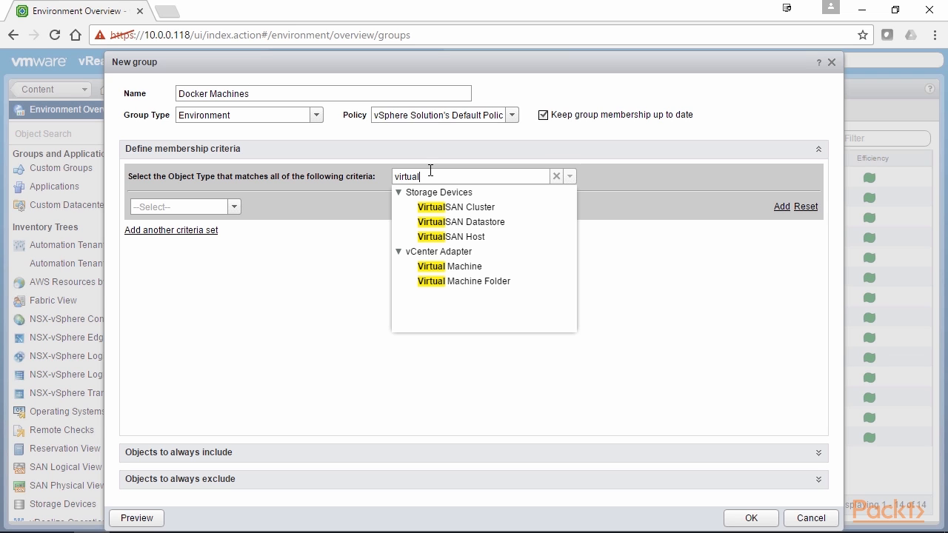
click(483, 270)
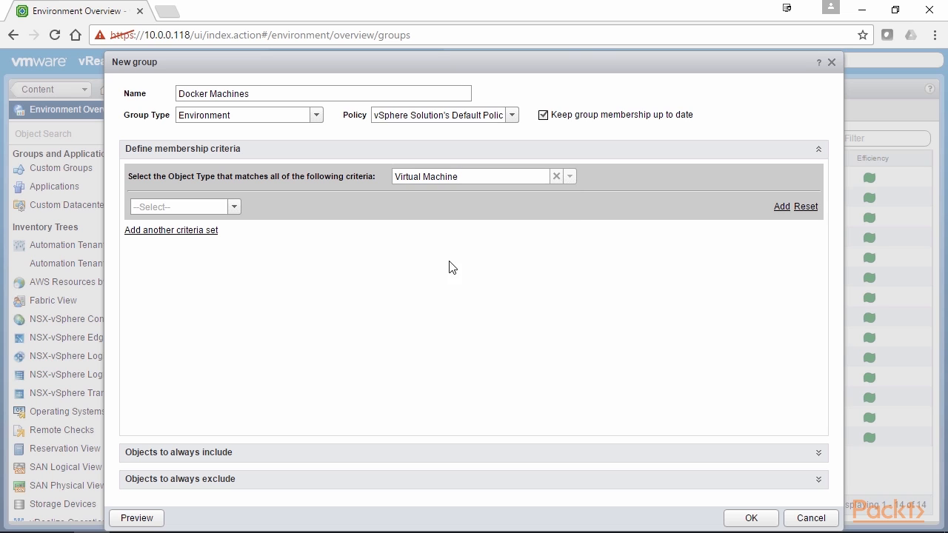
Try a Metrics membership criterion using CPU Co-stop (ms) and view its comparison operators.
click(235, 209)
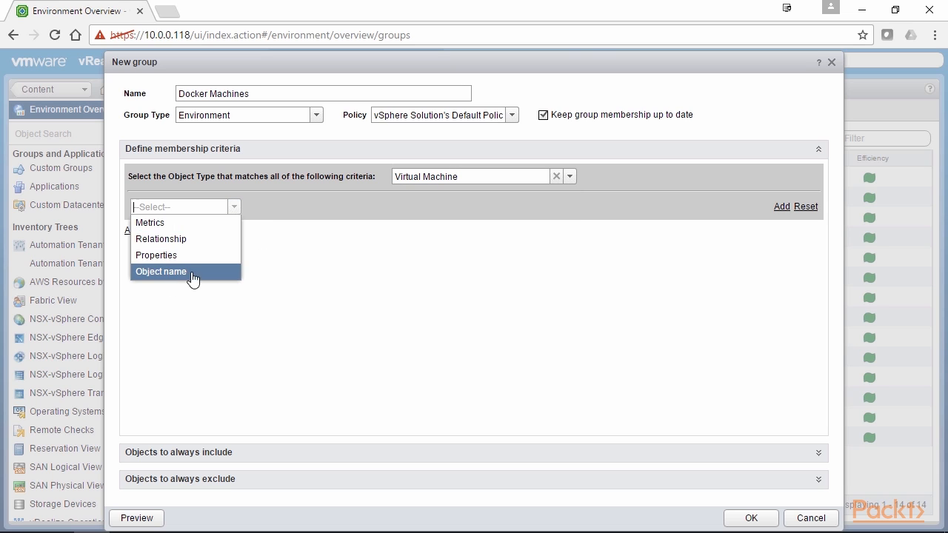
click(166, 224)
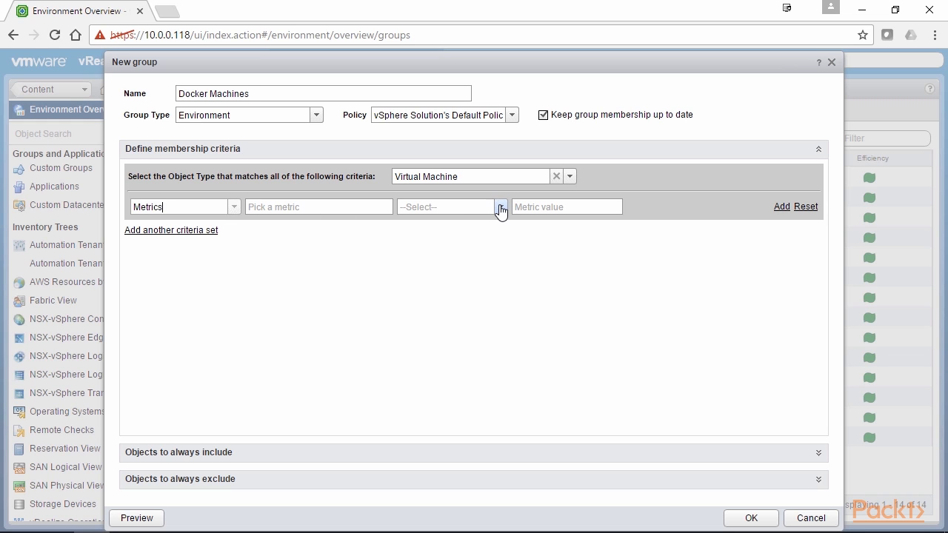
click(370, 207)
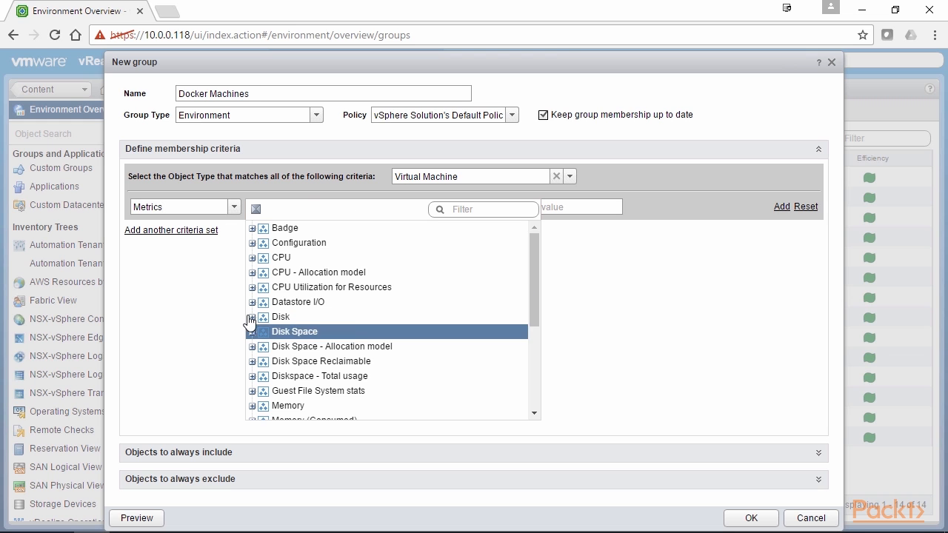
click(252, 258)
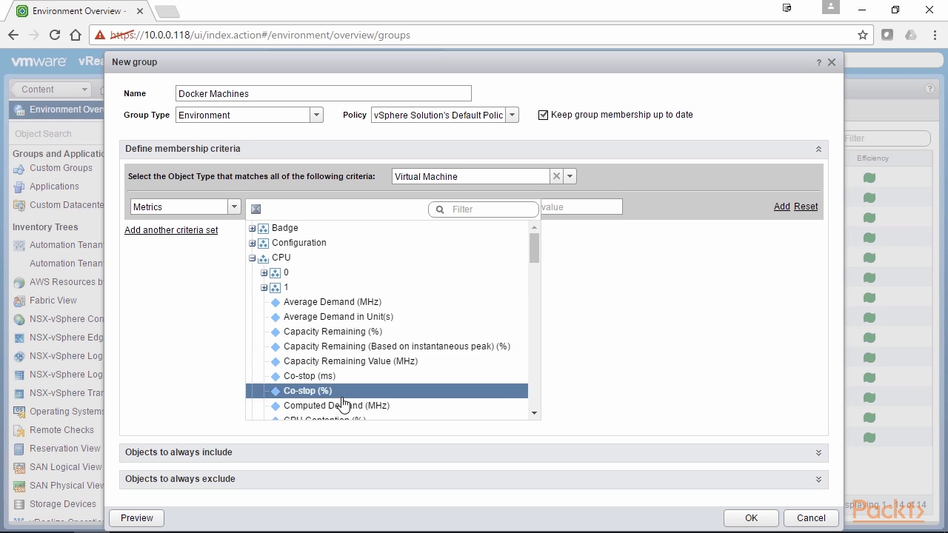
click(315, 376)
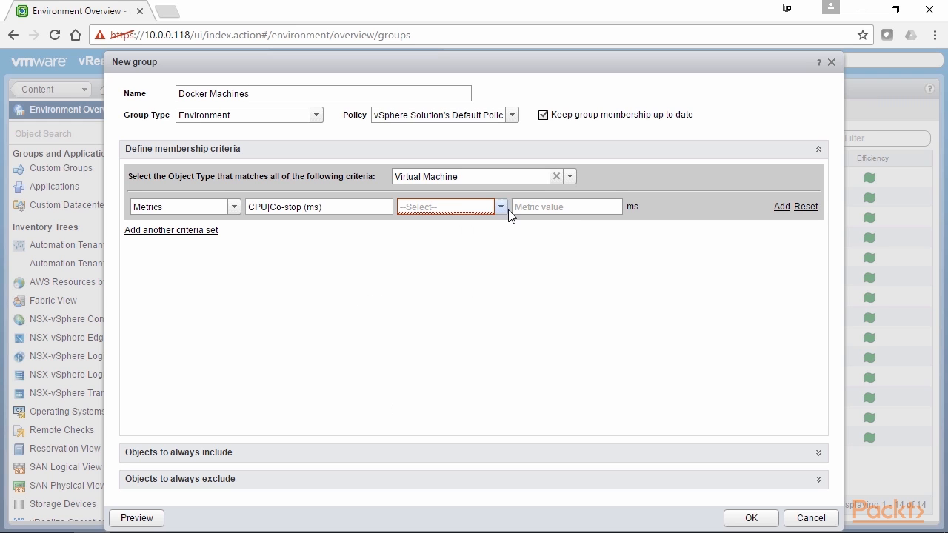
click(501, 208)
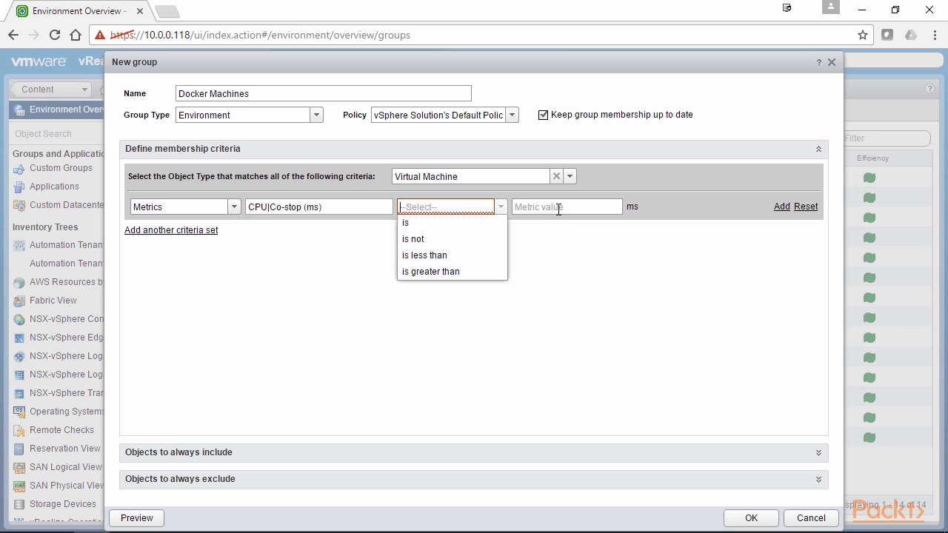
click(300, 280)
Try a Relationship criterion where the virtual machine is a Child of the cluster compute resource virtualiseme, and preview the matching members.
click(236, 208)
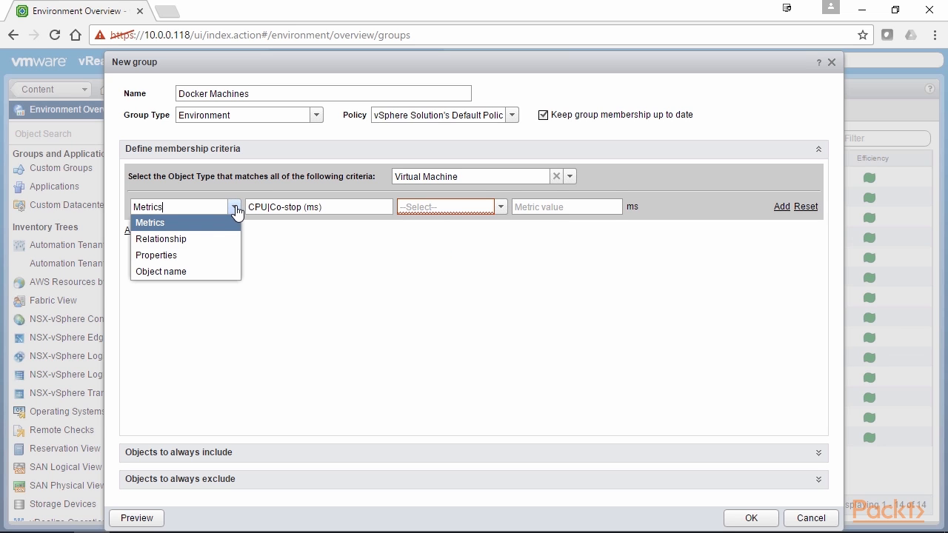
click(184, 243)
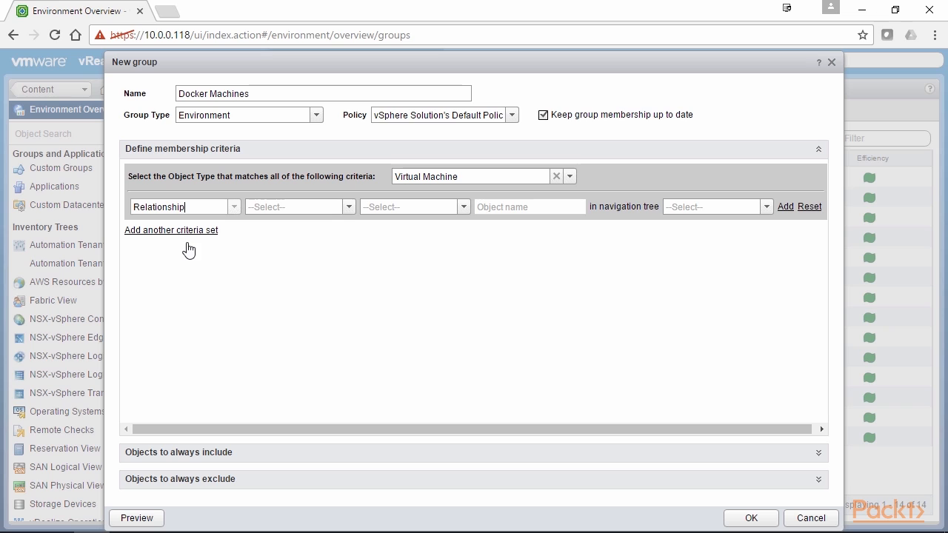
click(348, 208)
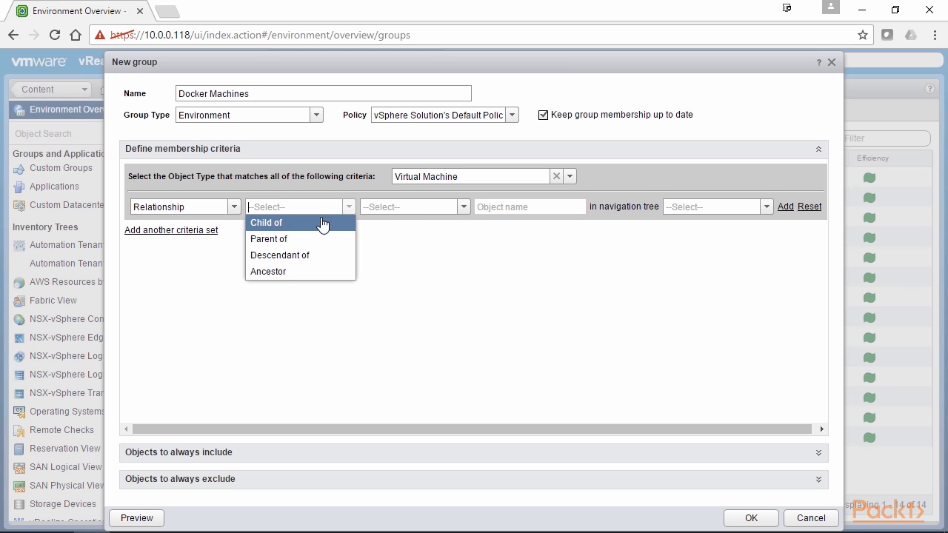
click(315, 224)
click(464, 210)
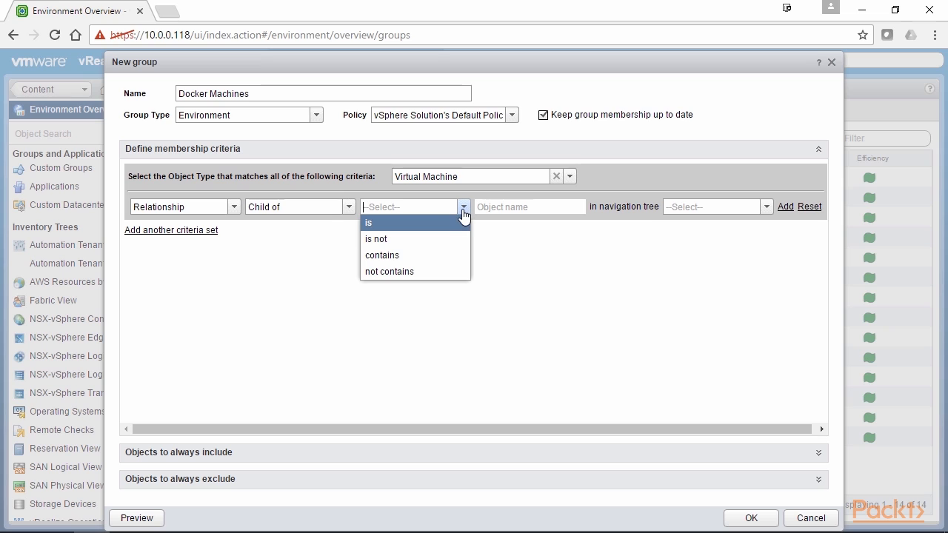
click(459, 220)
click(508, 208)
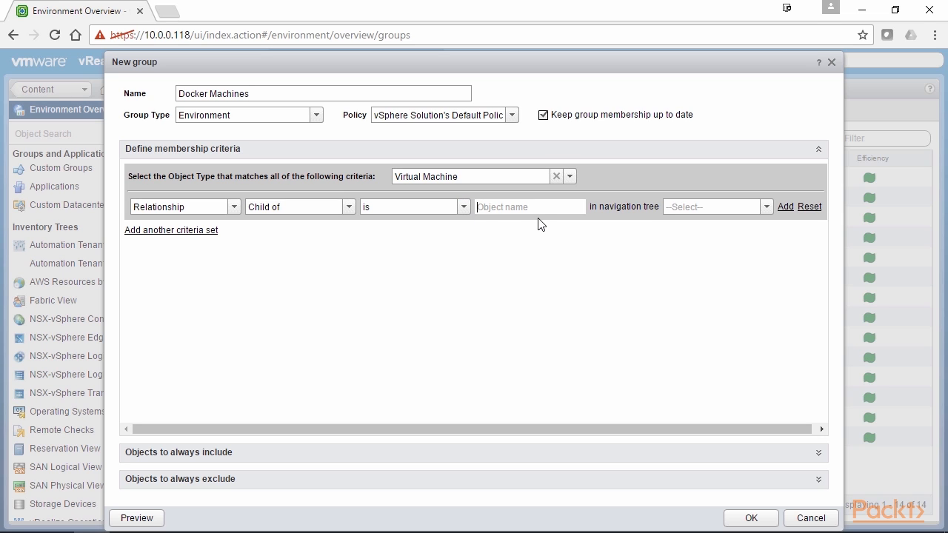
text(virtual)
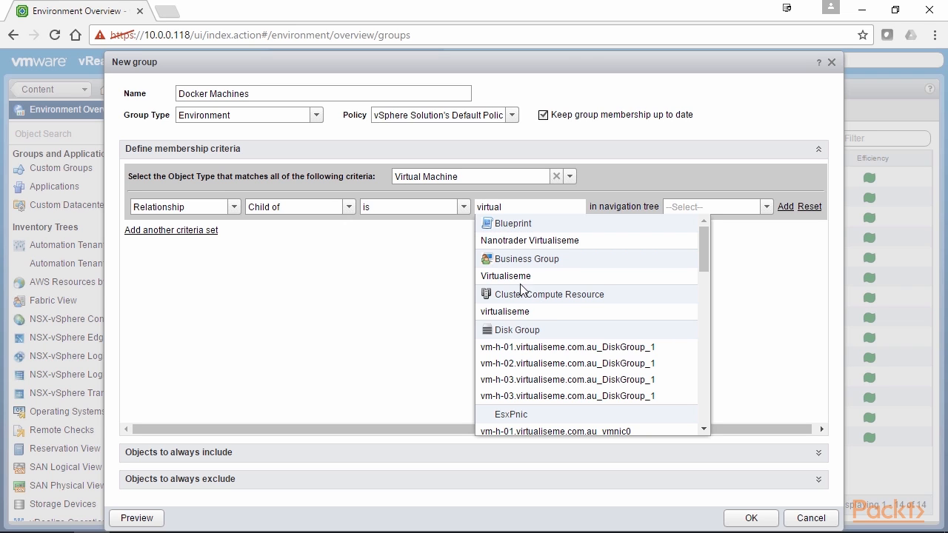
click(509, 314)
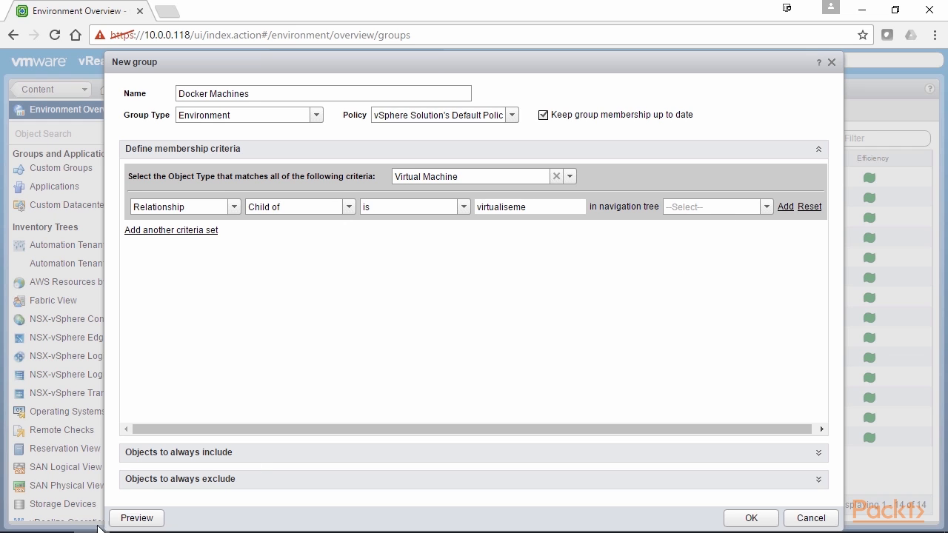
click(138, 517)
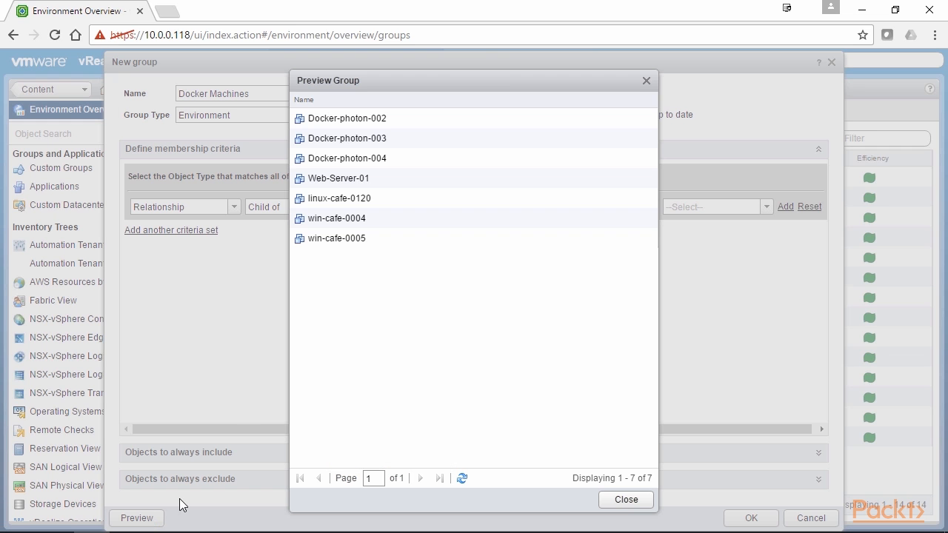
click(626, 500)
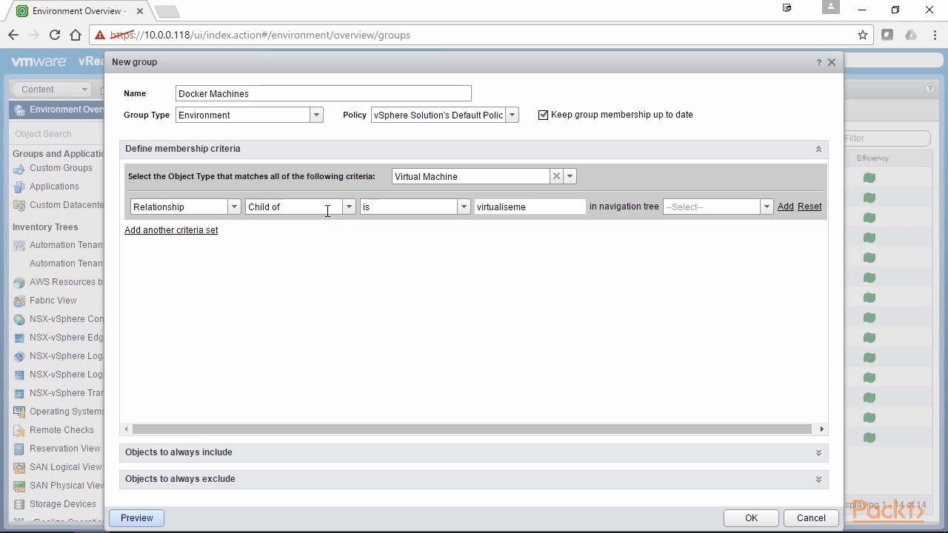
Change the membership criterion to match on Object name with the contains operator.
click(234, 206)
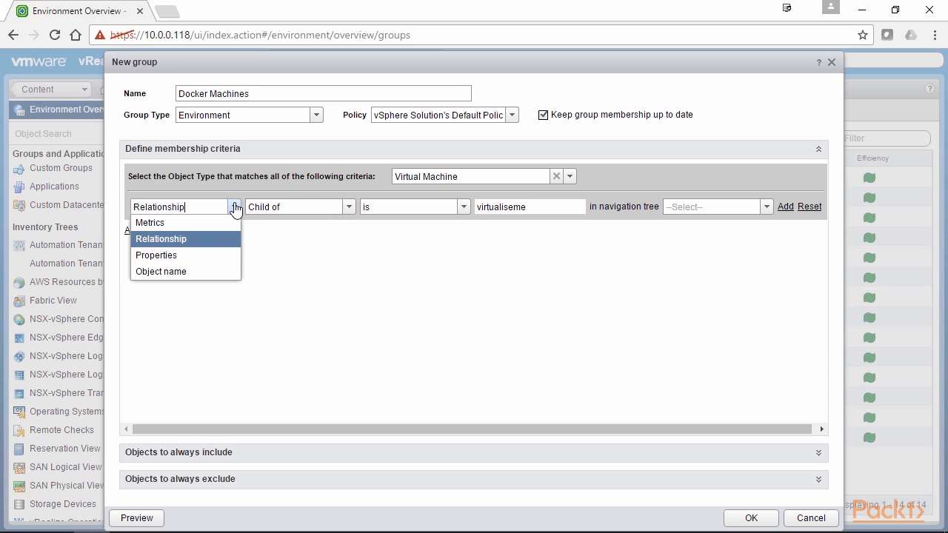
click(173, 257)
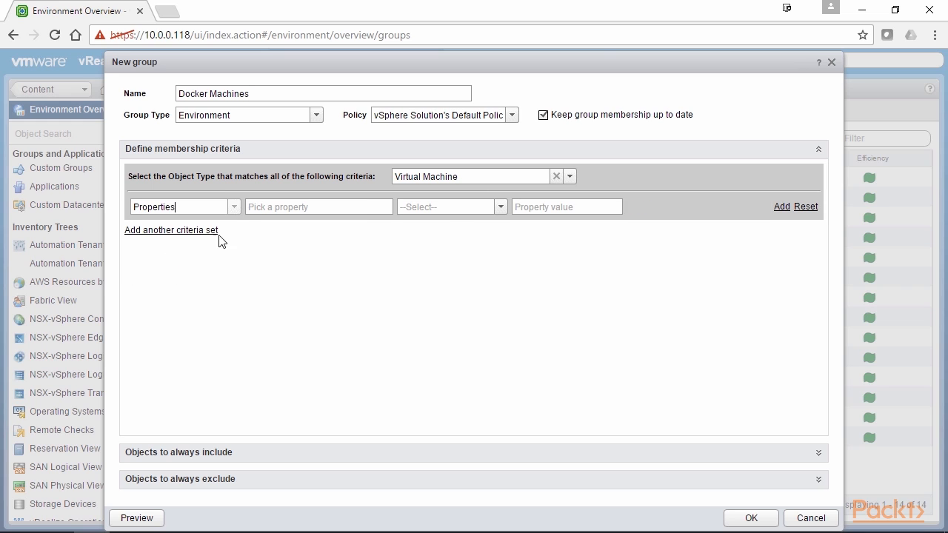
click(234, 208)
click(175, 274)
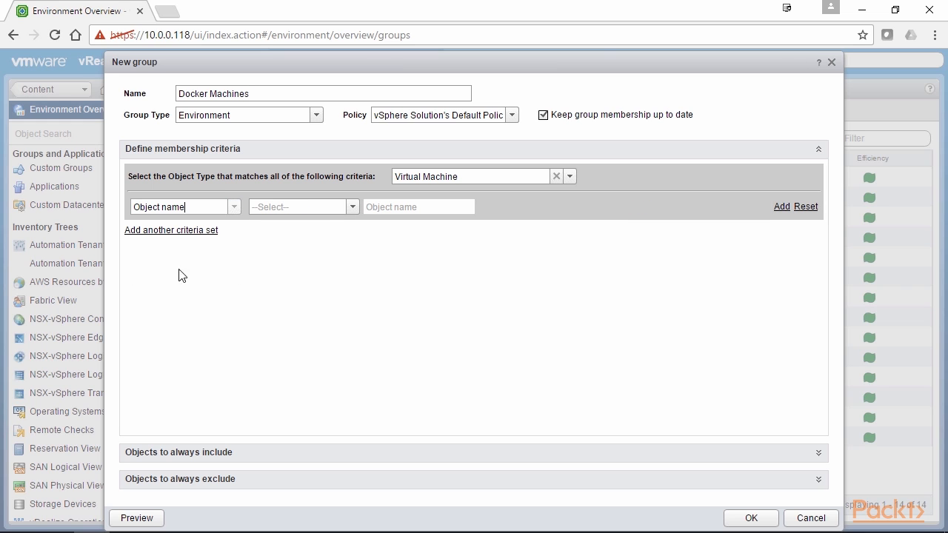
click(353, 209)
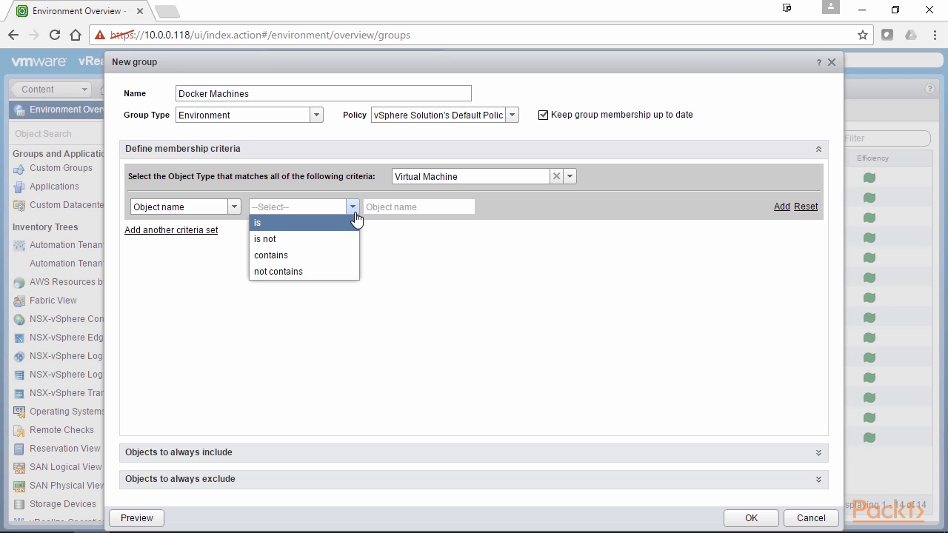
click(296, 256)
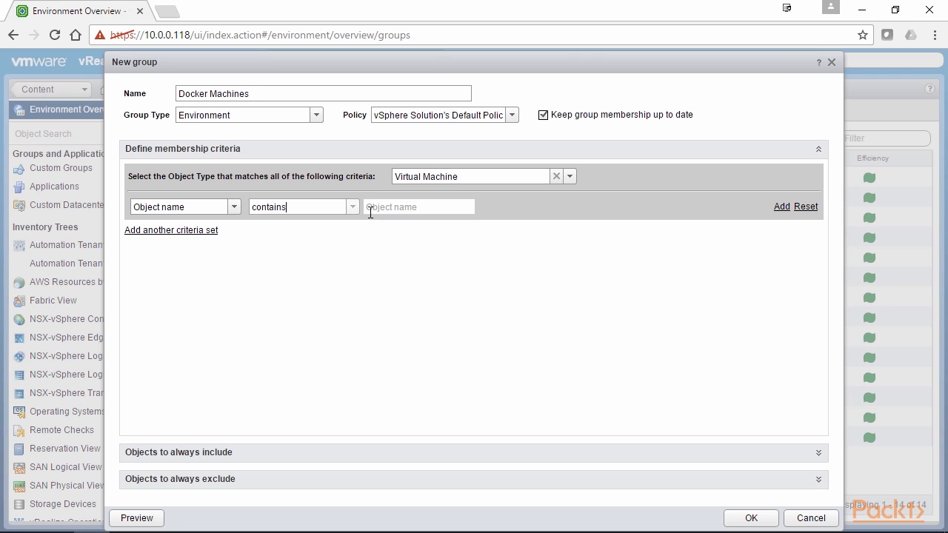
Set the object name to match to Docker, without any further suffix, and preview the group's members.
click(378, 207)
text(docker)
click(516, 397)
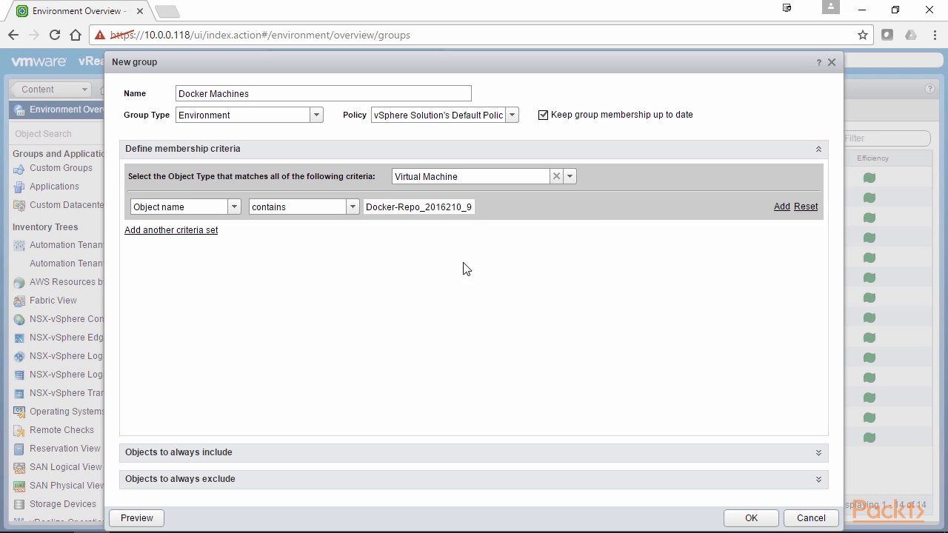
triple_click(432, 205)
click(432, 207)
drag(396, 206, 528, 222)
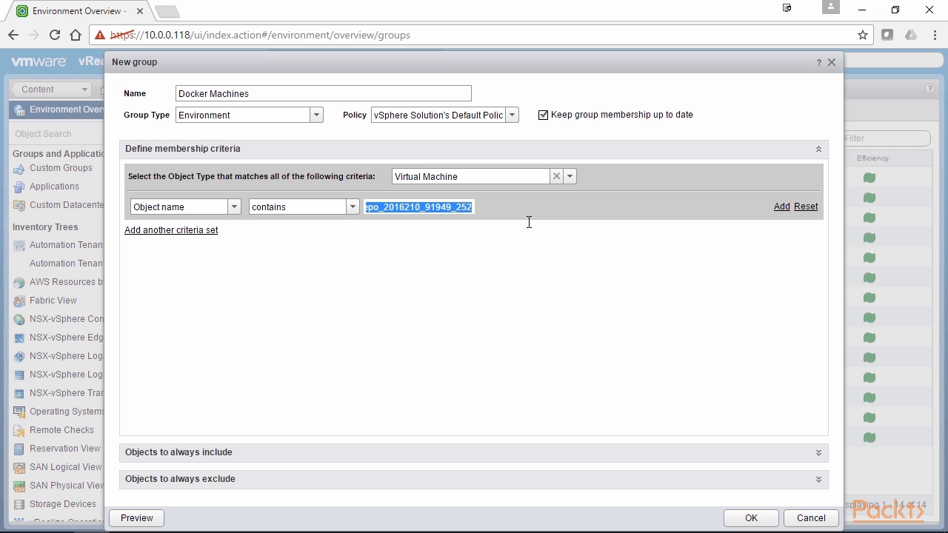
key(BackSpace)
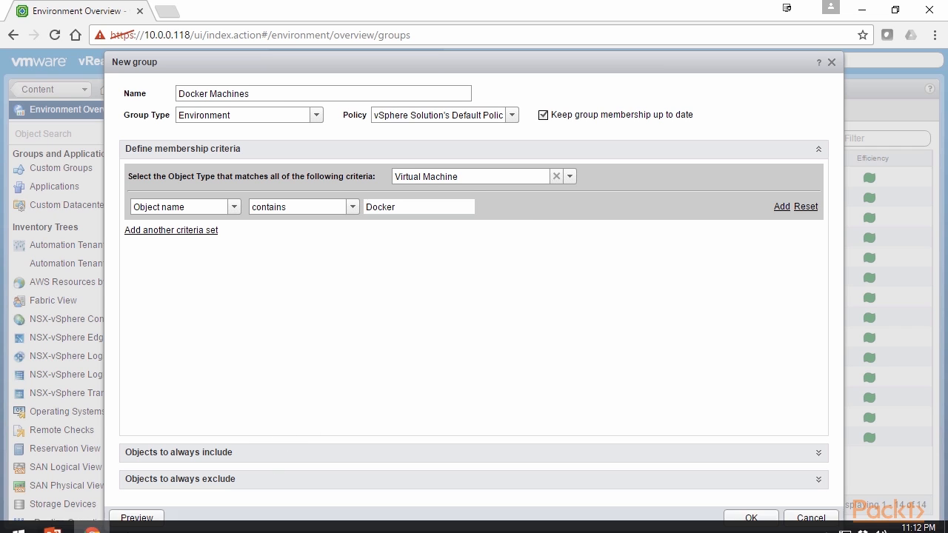
click(137, 518)
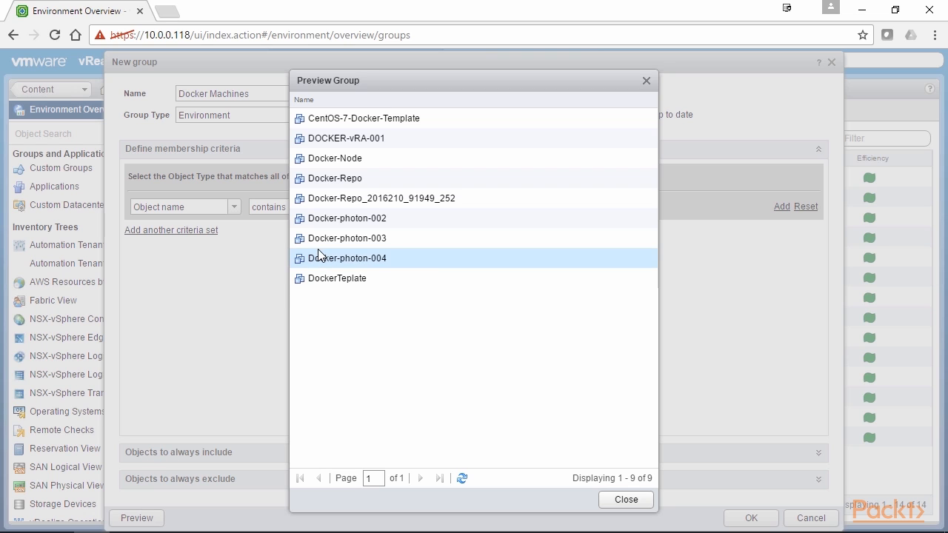
click(626, 500)
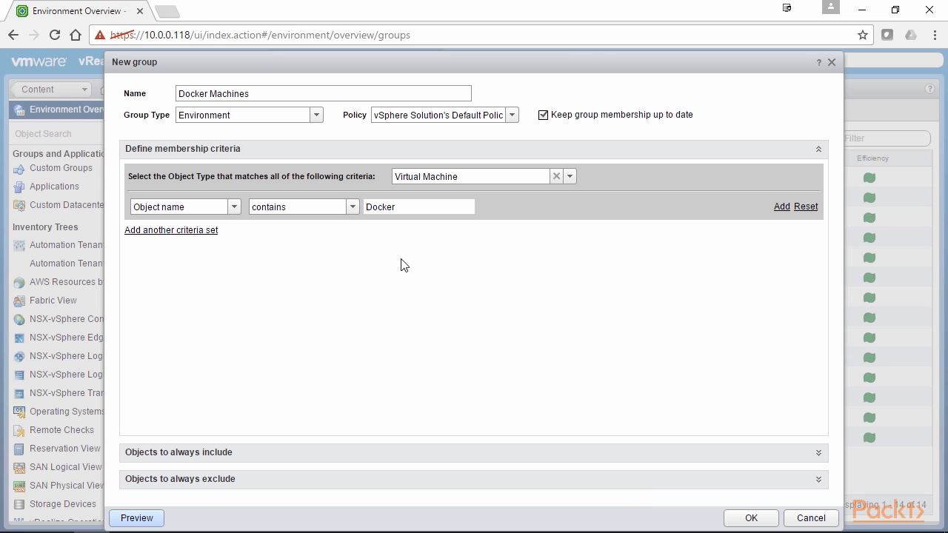
Try adding another criteria set with Virtual Machine as its object type.
click(164, 231)
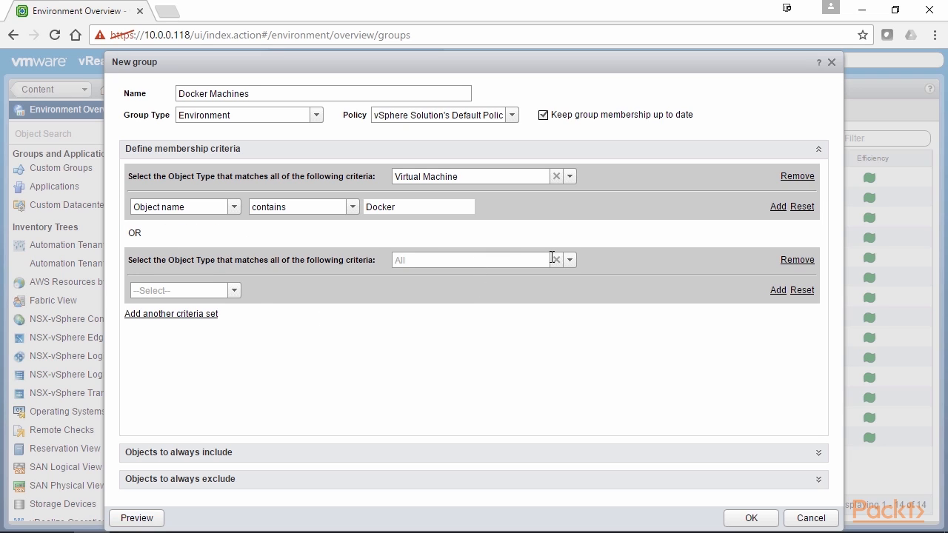
click(502, 266)
text(virtual machine)
click(450, 291)
Define the second criteria set as Object name contains vcac and preview the combined group members.
click(183, 290)
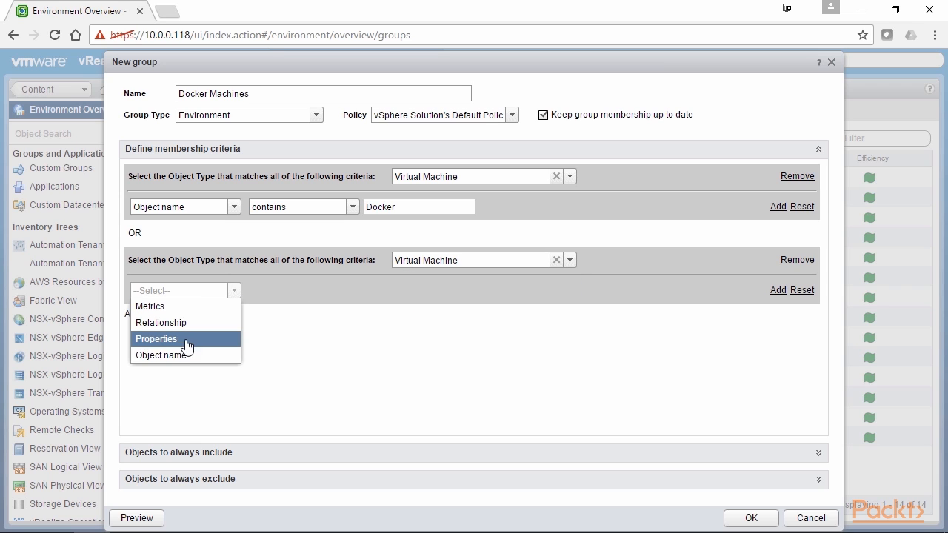
click(157, 356)
click(295, 291)
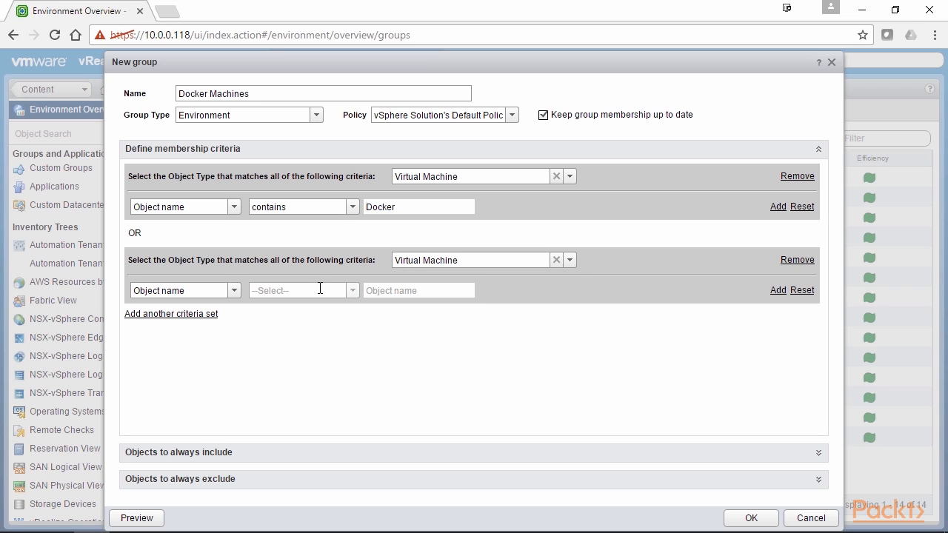
click(352, 291)
click(285, 340)
text(vcac)
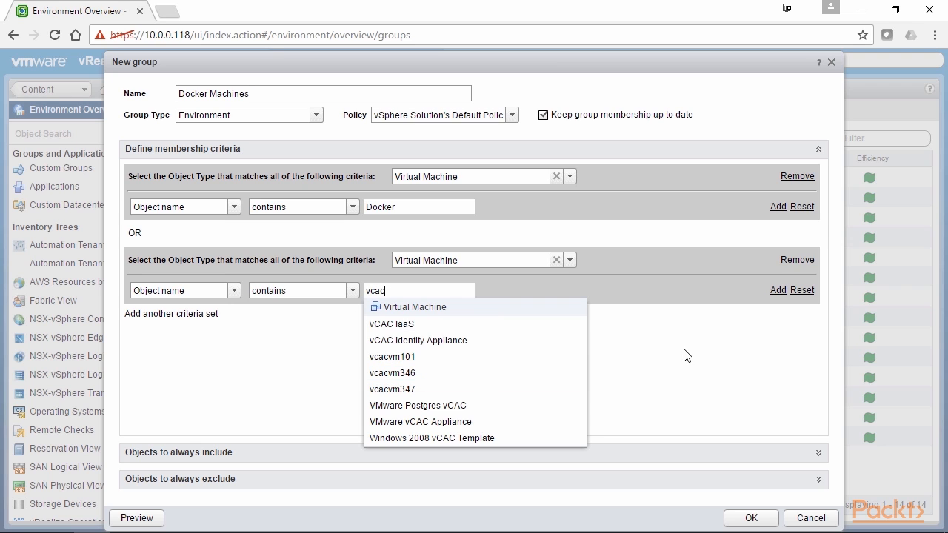
click(644, 321)
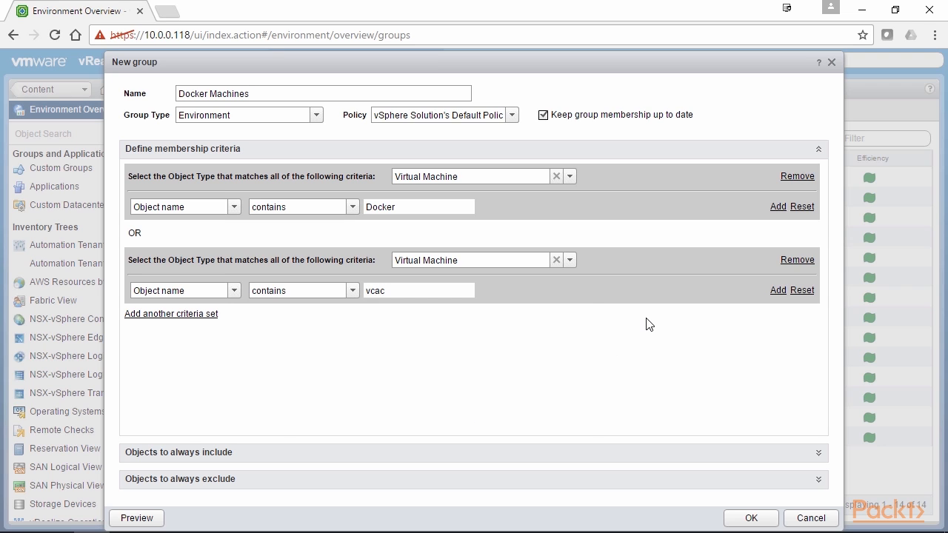
click(127, 517)
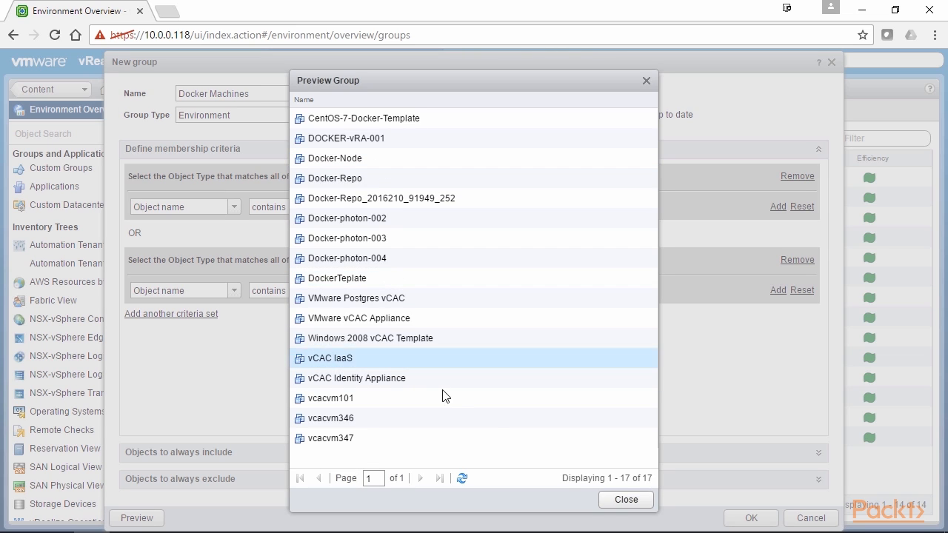
click(626, 499)
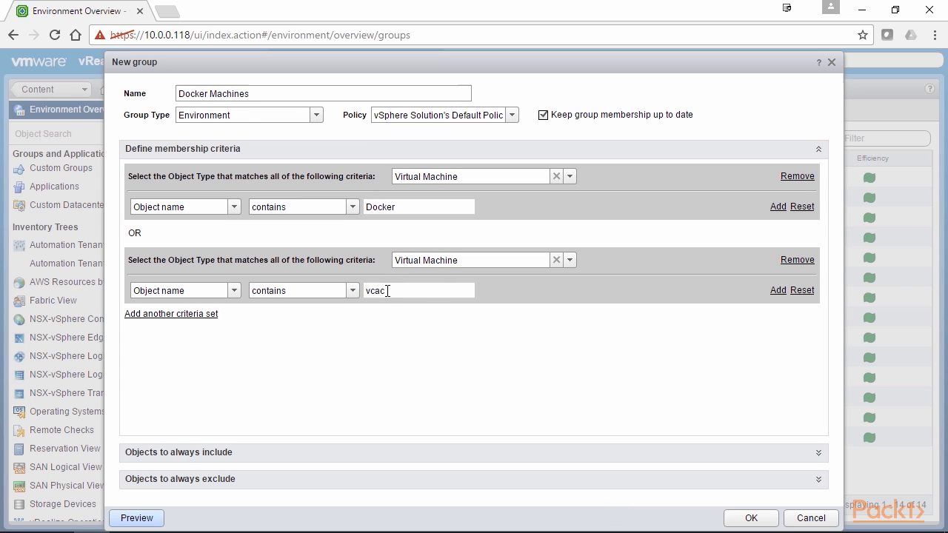
Remove the second criteria set, and try adding an extra AND criterion below the Docker name condition.
click(788, 262)
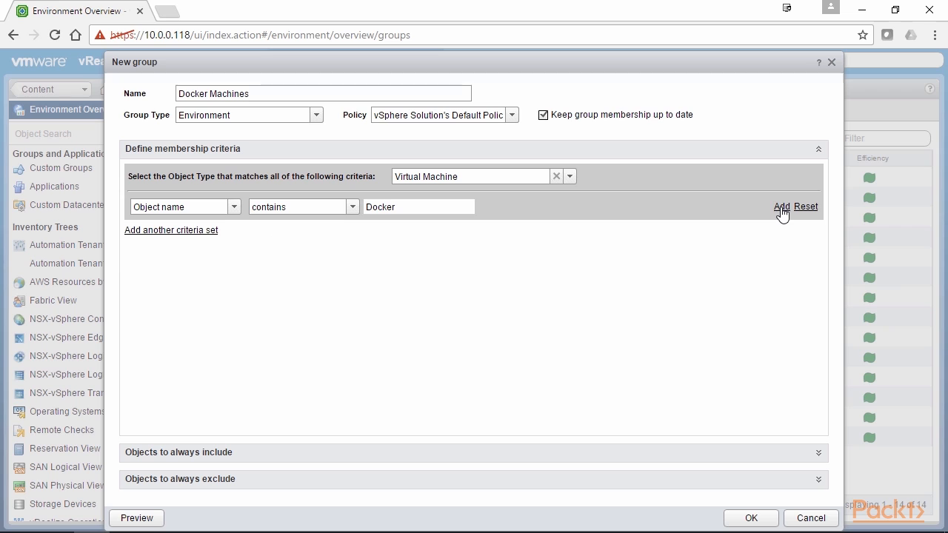
click(781, 209)
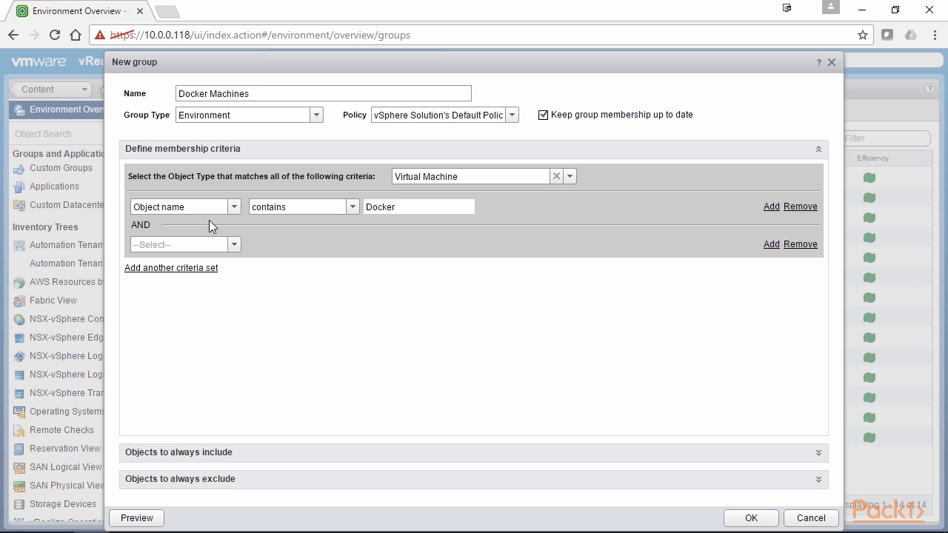
click(800, 245)
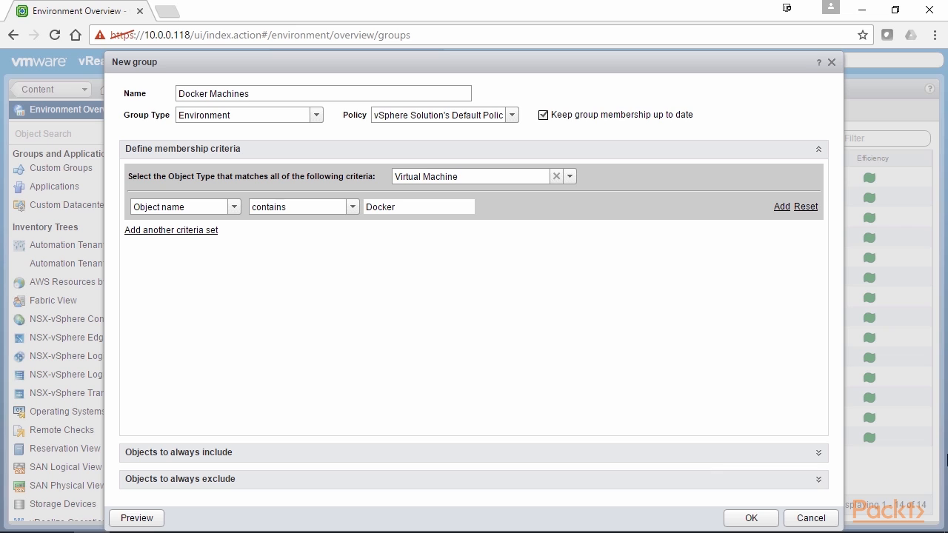
Examine the objects available for always including in and always excluding from the group.
click(819, 454)
scroll(614, 356, down, 5)
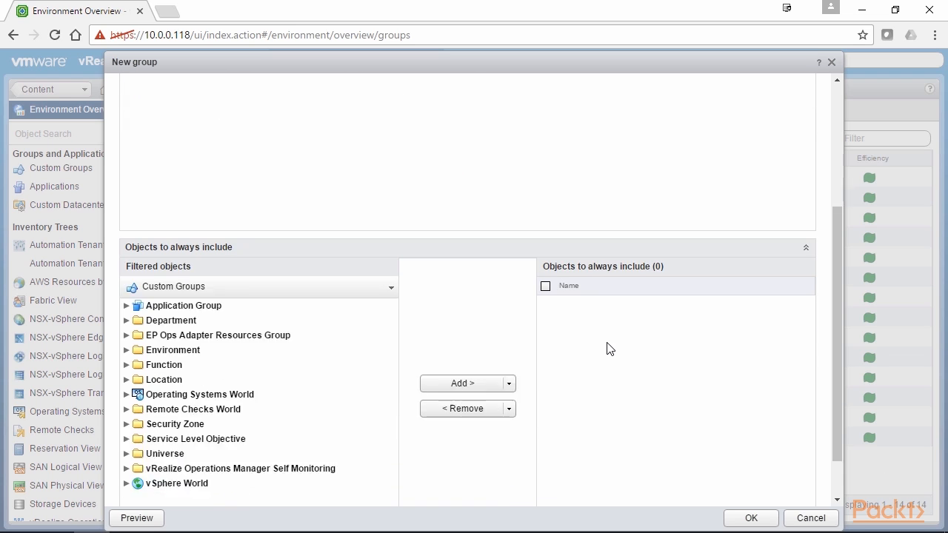
click(225, 252)
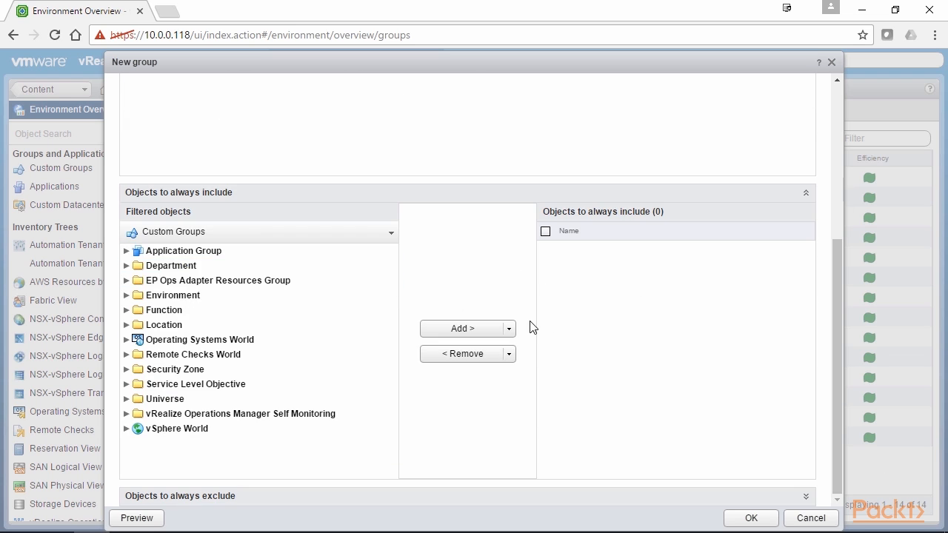
click(806, 194)
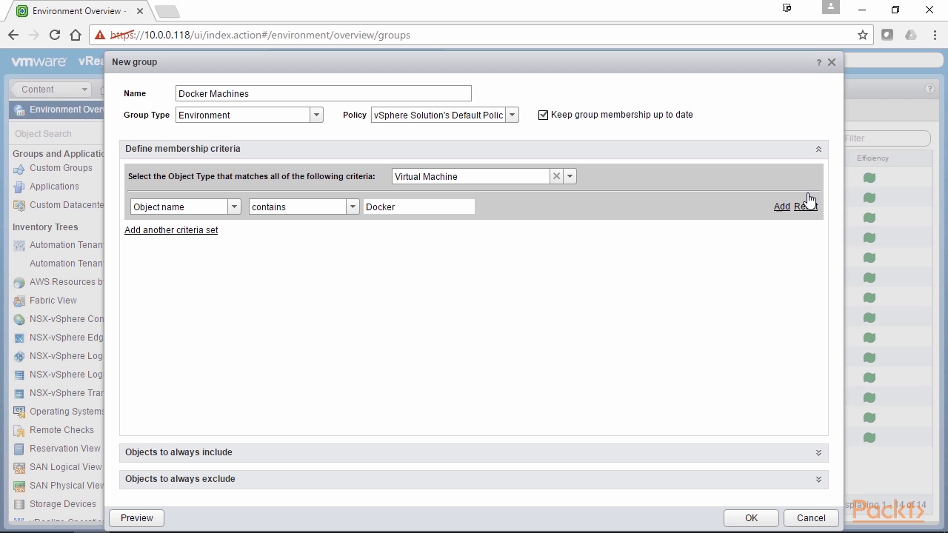
click(818, 480)
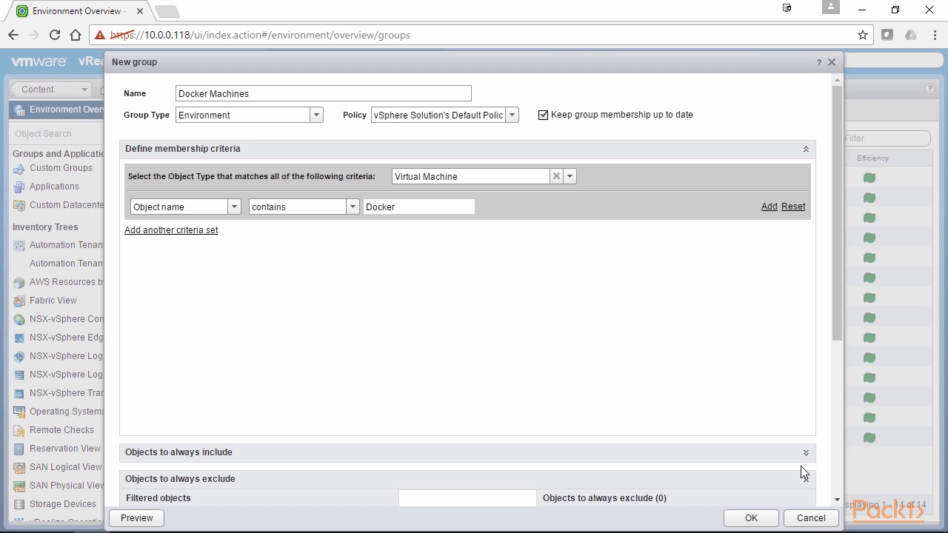
scroll(527, 360, down, 5)
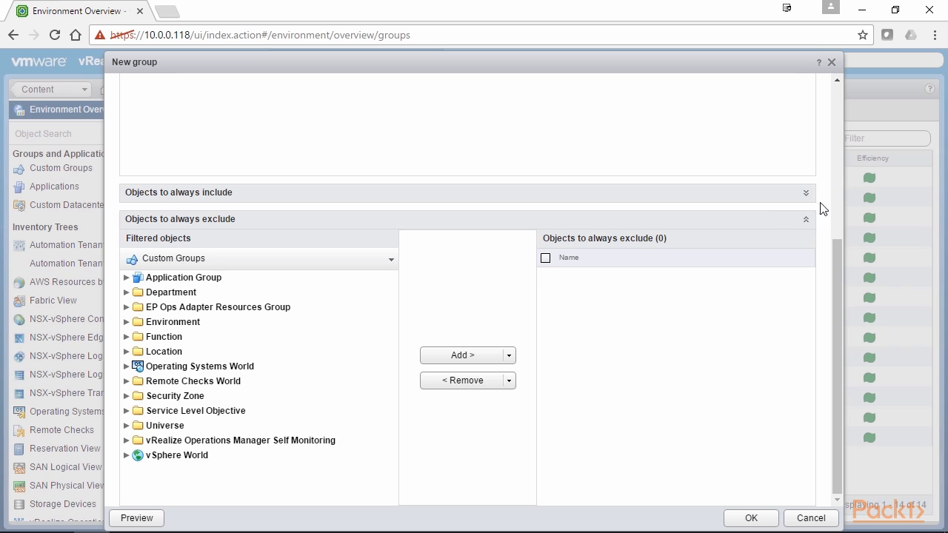
click(807, 221)
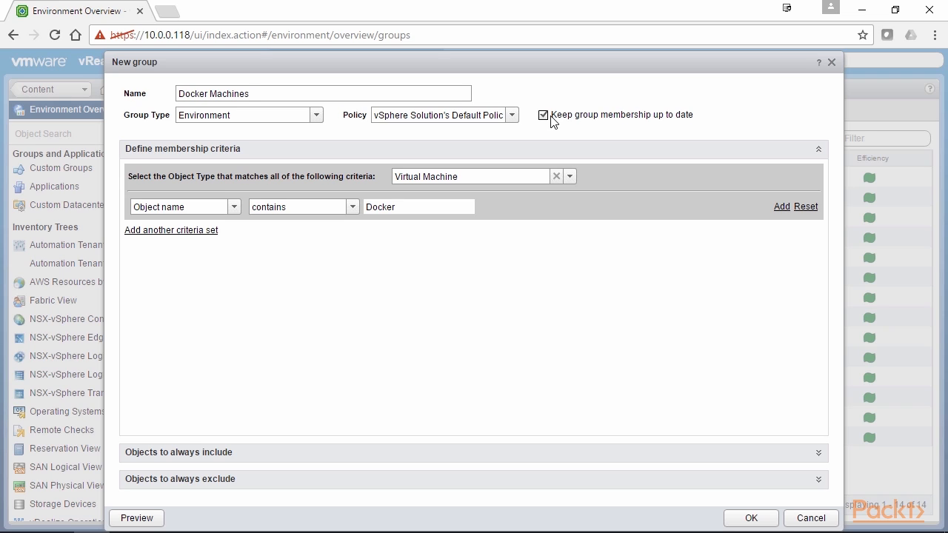
Save the new Docker Machines group and select it in the groups list to check its health, risk and efficiency status.
click(750, 519)
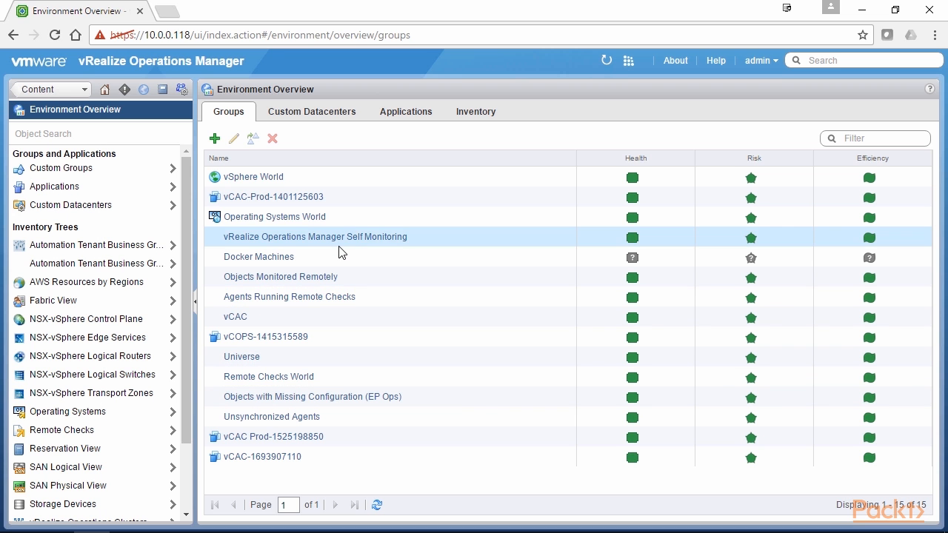
click(407, 261)
mouse_move(645, 265)
mouse_move(778, 256)
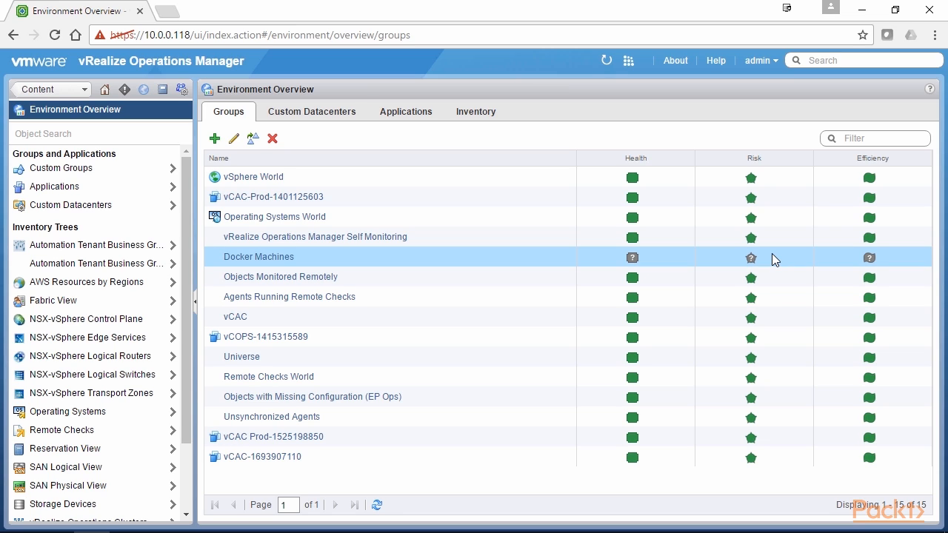
Open the existing vCAC group and review its summary, troubleshooting symptoms, detail views and workload analysis.
click(238, 320)
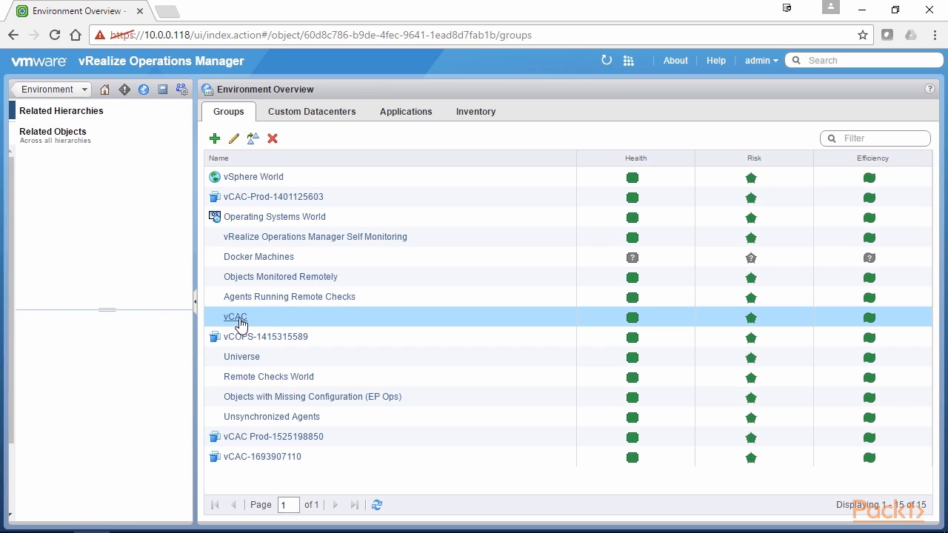
click(239, 320)
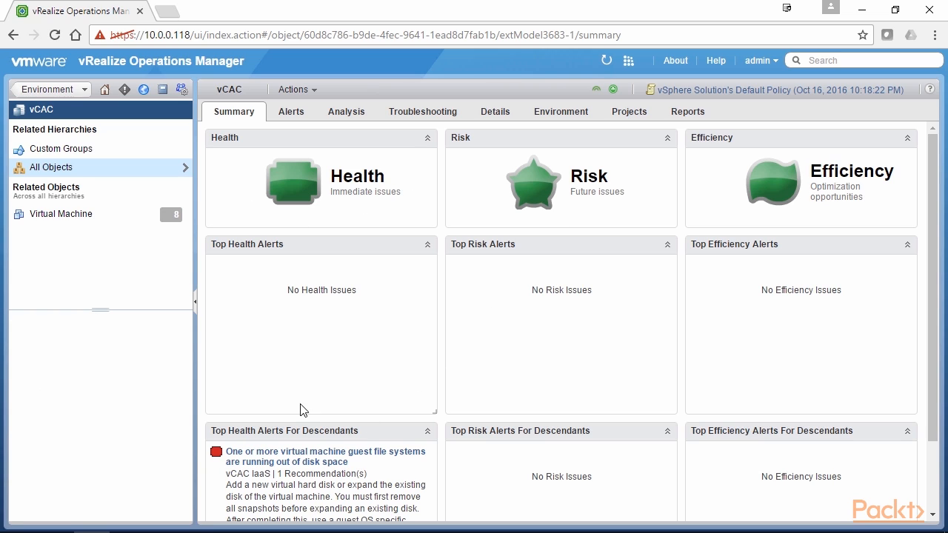
click(435, 116)
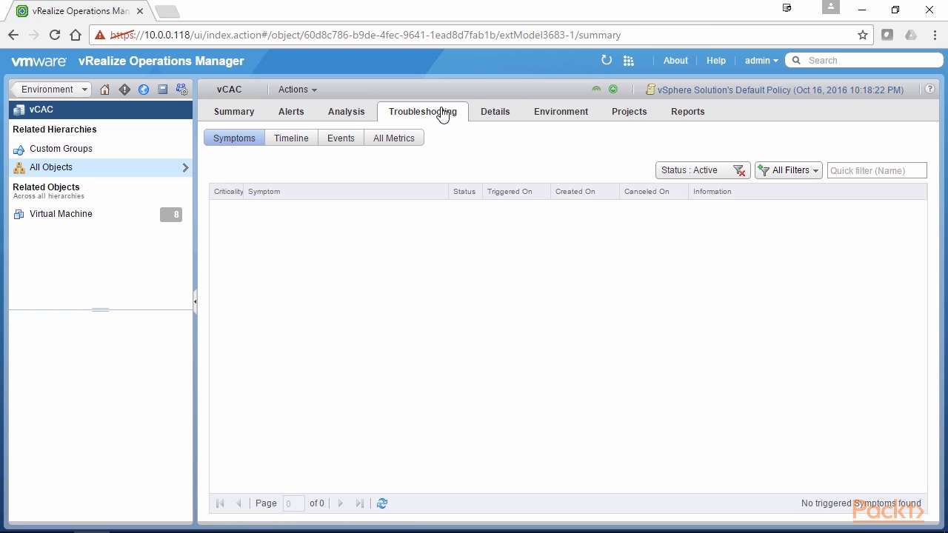
click(502, 111)
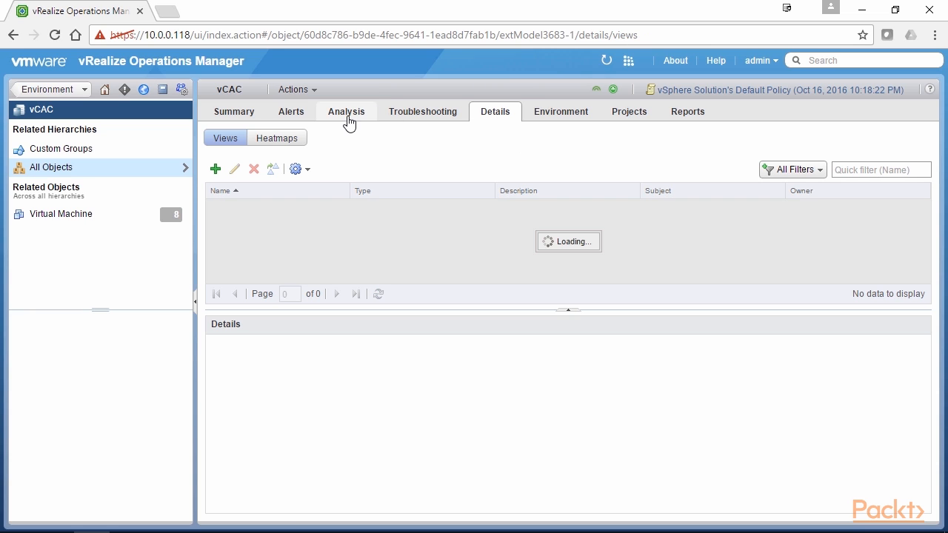
click(347, 117)
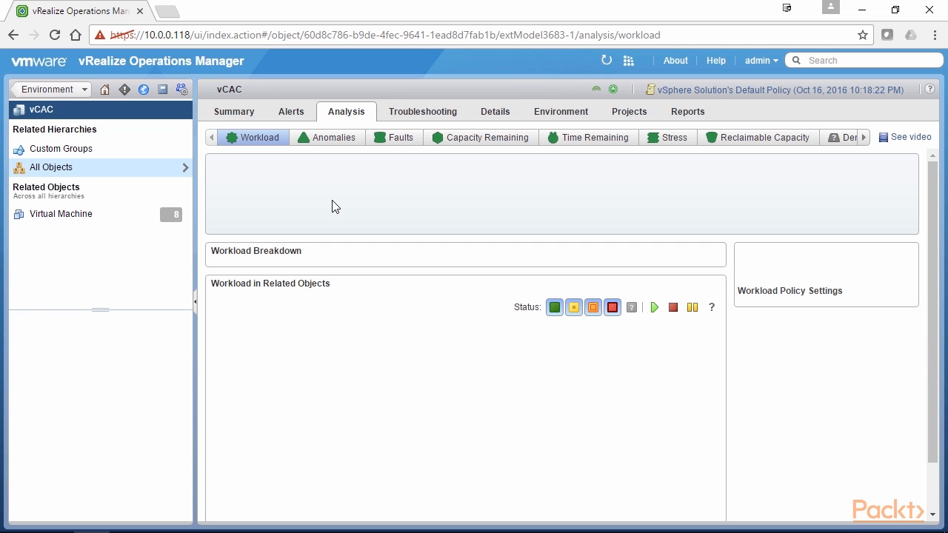